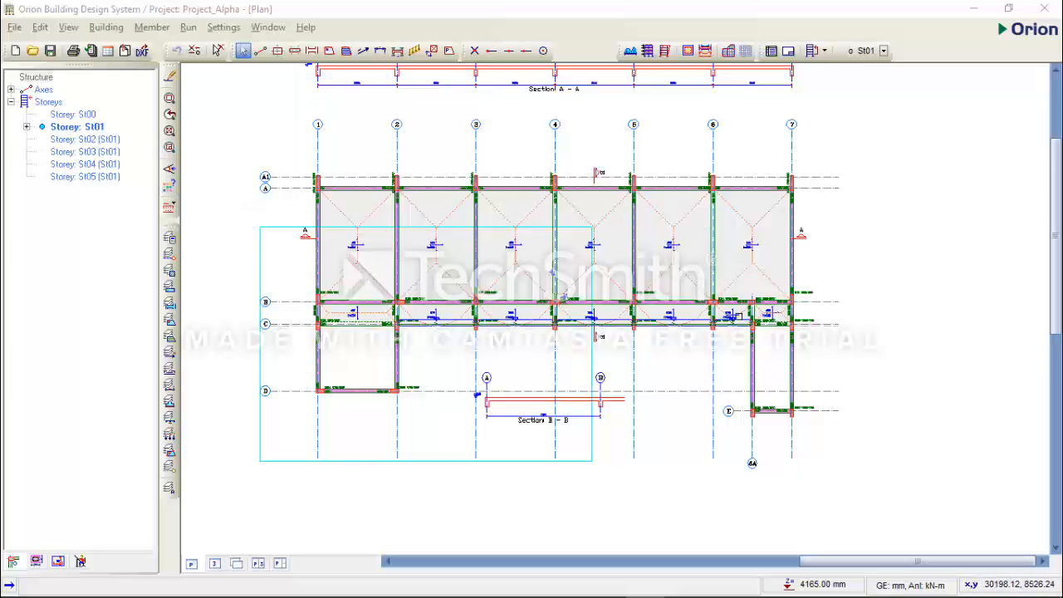
# Step: Compare the plans of storeys St01 and St02 by making each of them active from the structure tree
pyautogui.click(79, 141)
pyautogui.click(87, 152)
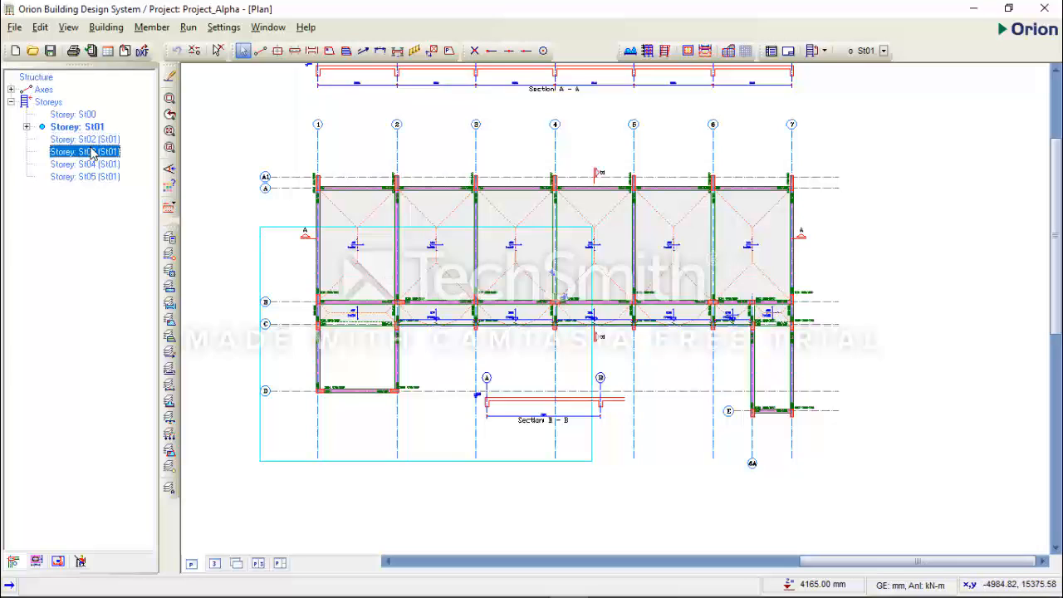
pyautogui.click(91, 163)
pyautogui.click(93, 177)
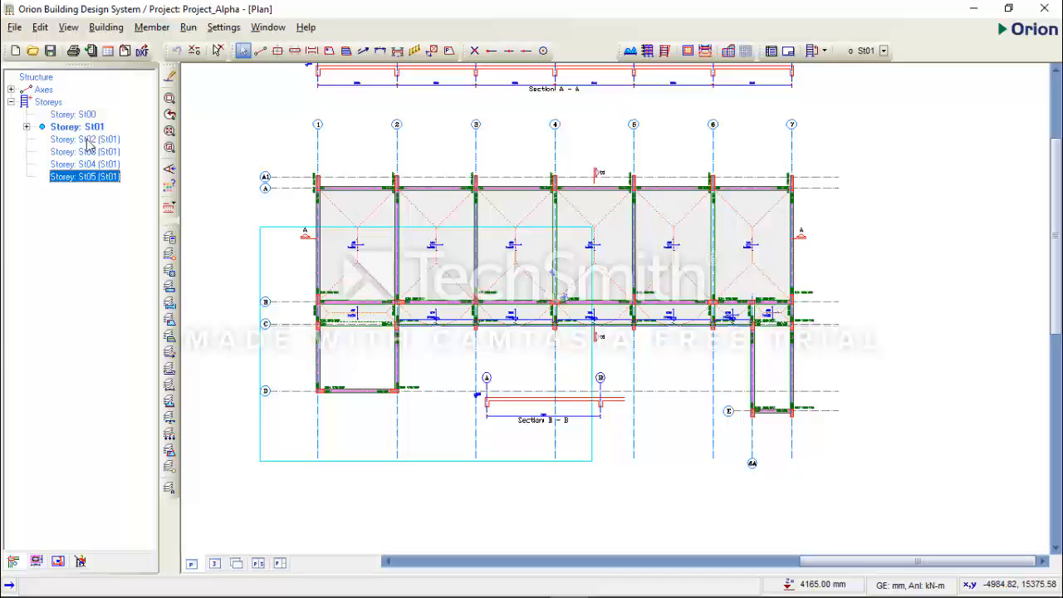
pyautogui.click(89, 140)
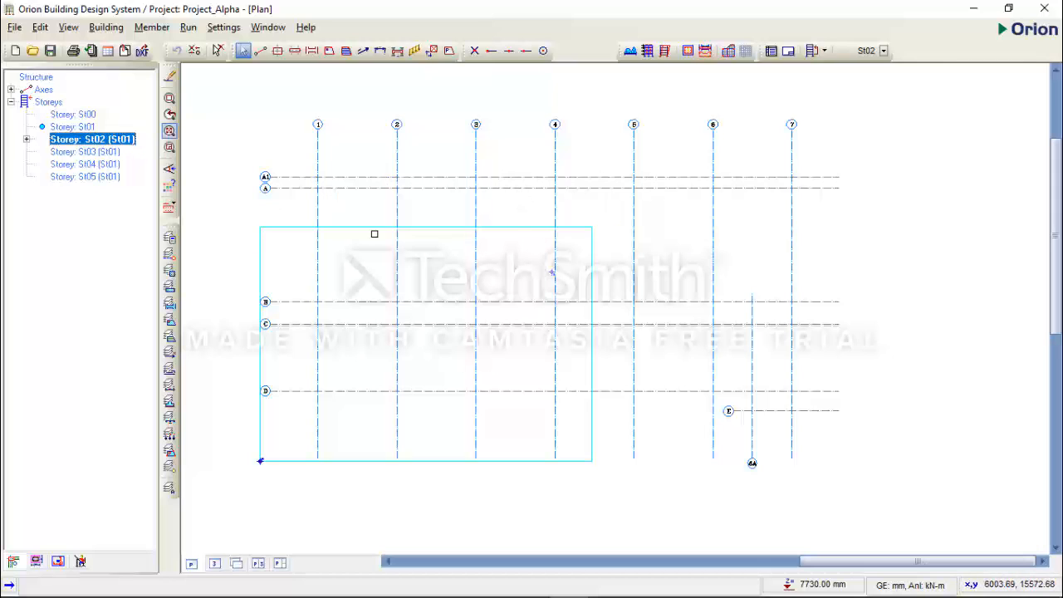
pyautogui.doubleClick(83, 126)
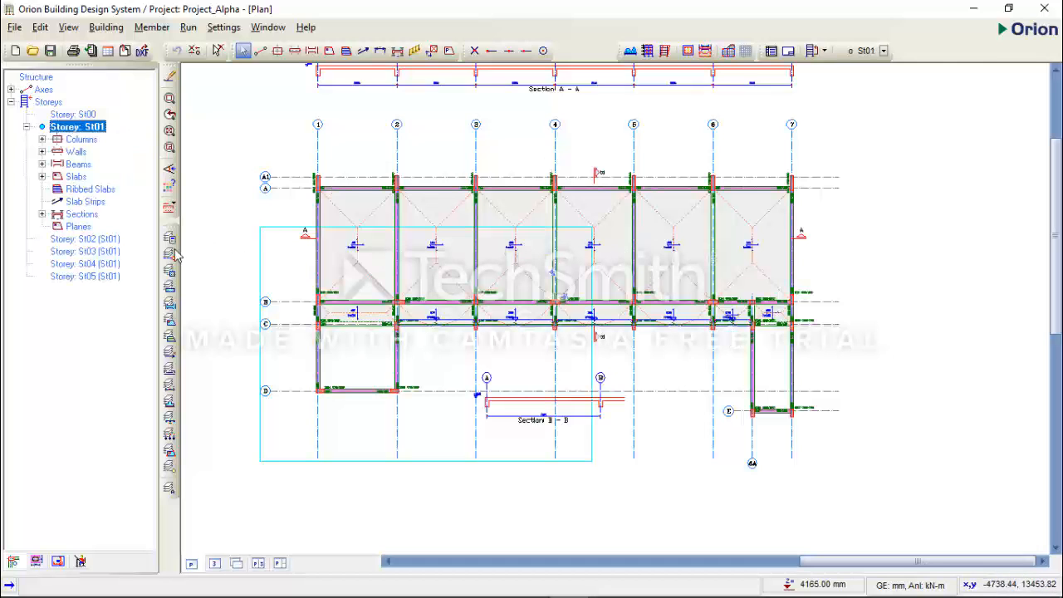
pyautogui.doubleClick(104, 239)
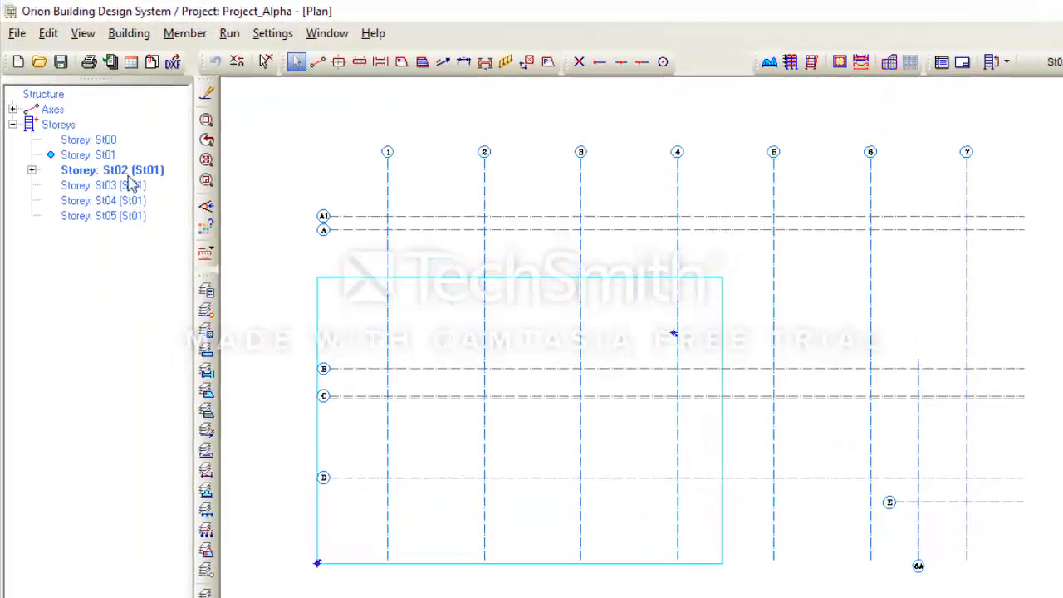
# Step: Start the Generate Storey command for the storeys and decline saving the changes
pyautogui.click(58, 128)
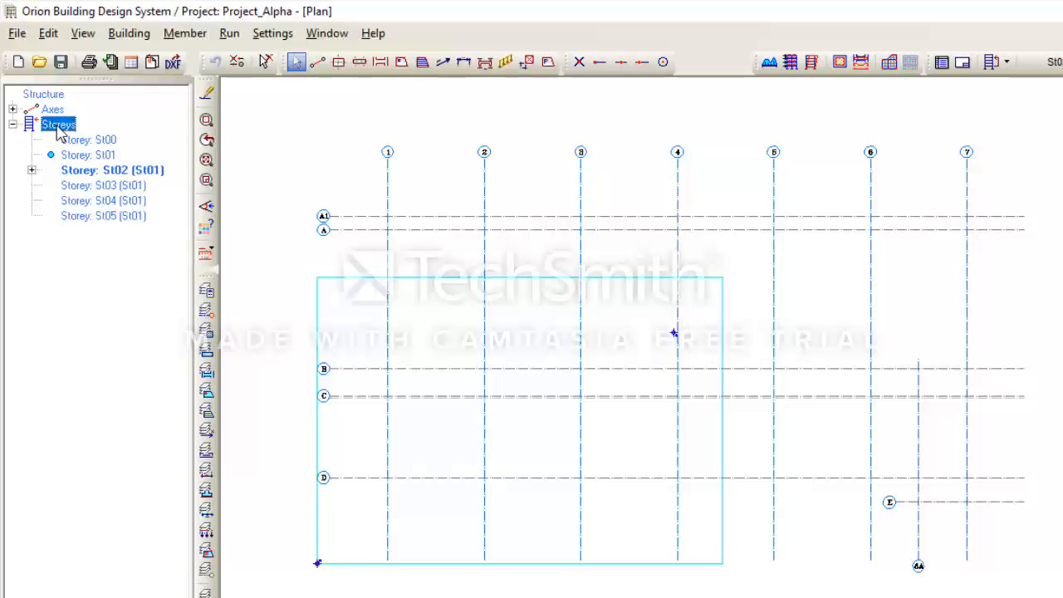
pyautogui.rightClick(58, 129)
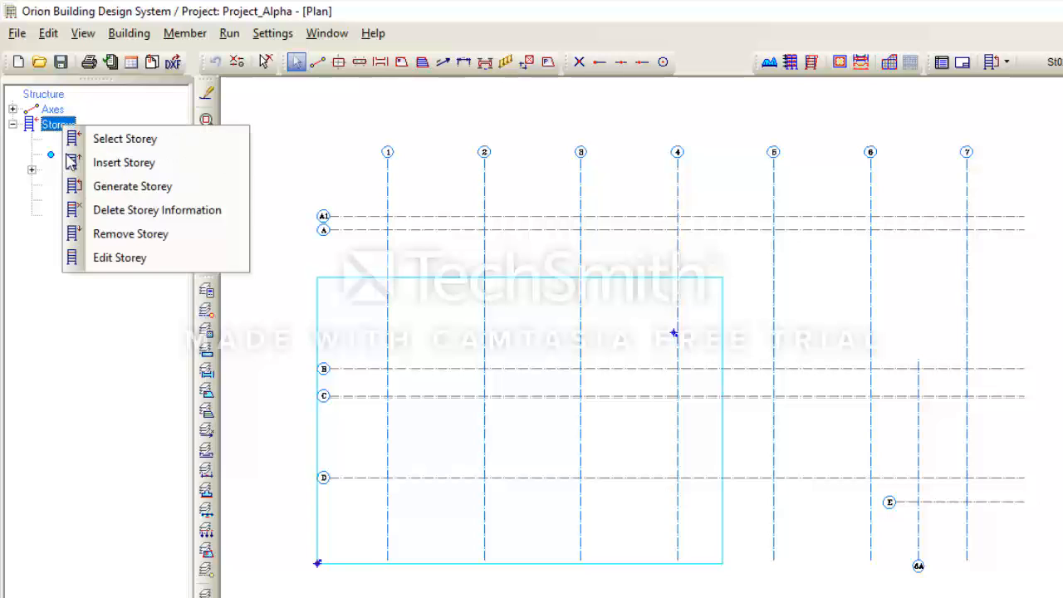
pyautogui.click(122, 188)
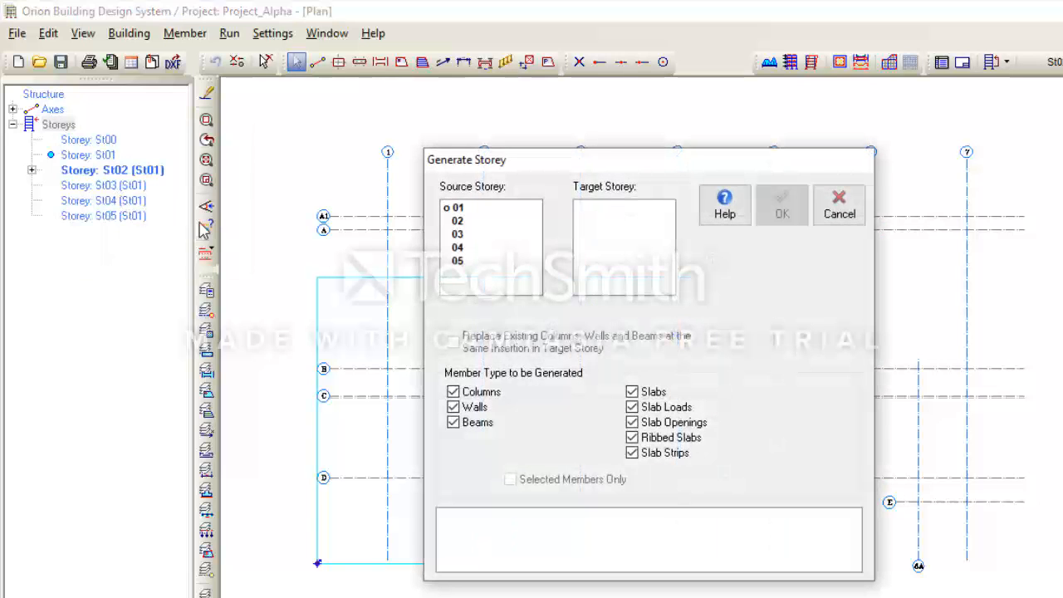
pyautogui.moveTo(565, 162); pyautogui.dragTo(511, 65)
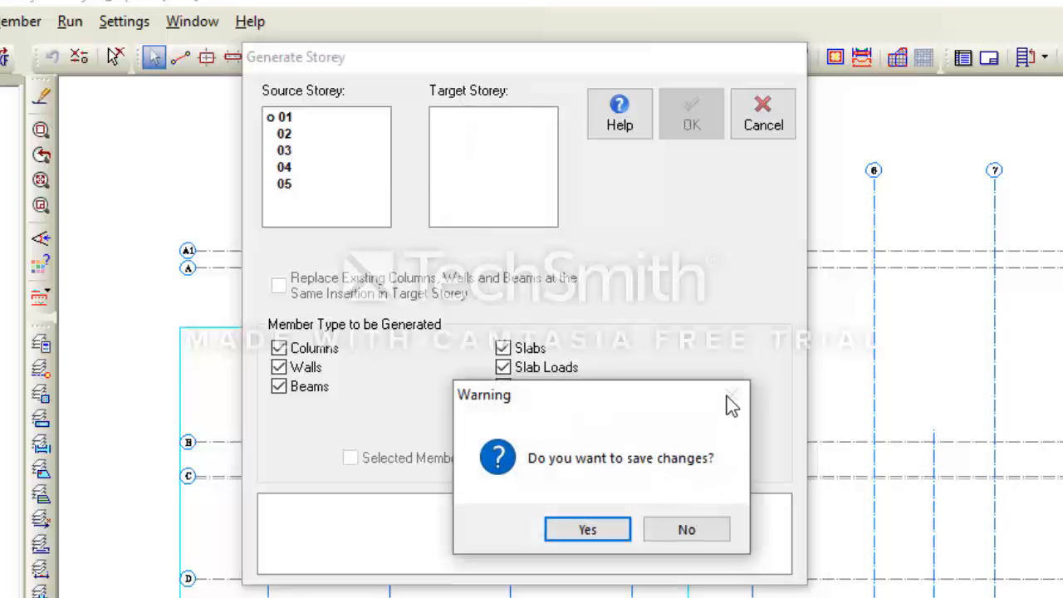
pyautogui.click(686, 529)
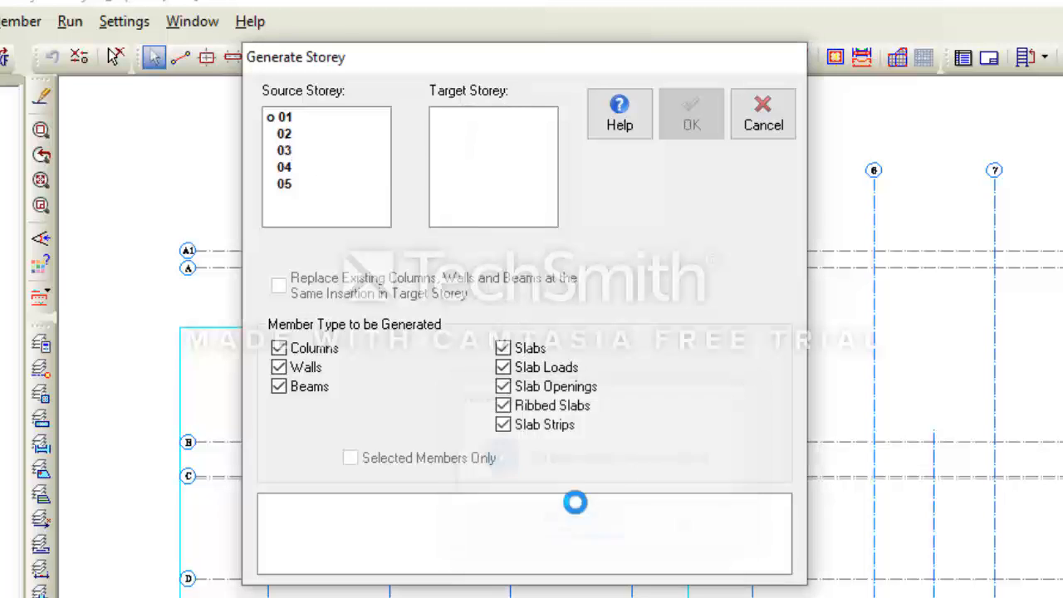
# Step: Choose storey 01 as the source storey for the generation
pyautogui.click(285, 125)
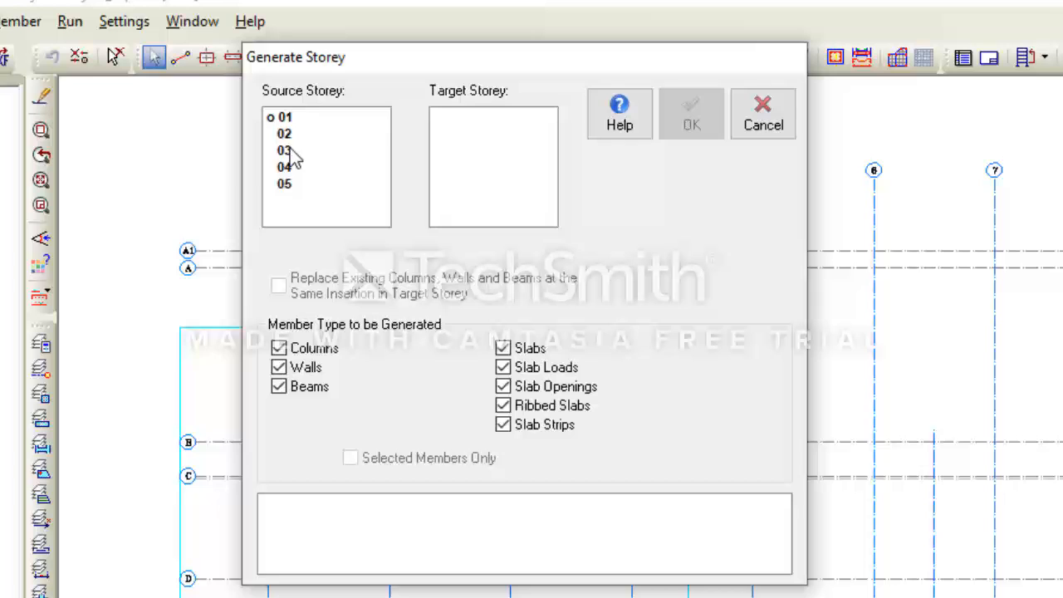
pyautogui.click(285, 124)
pyautogui.click(296, 122)
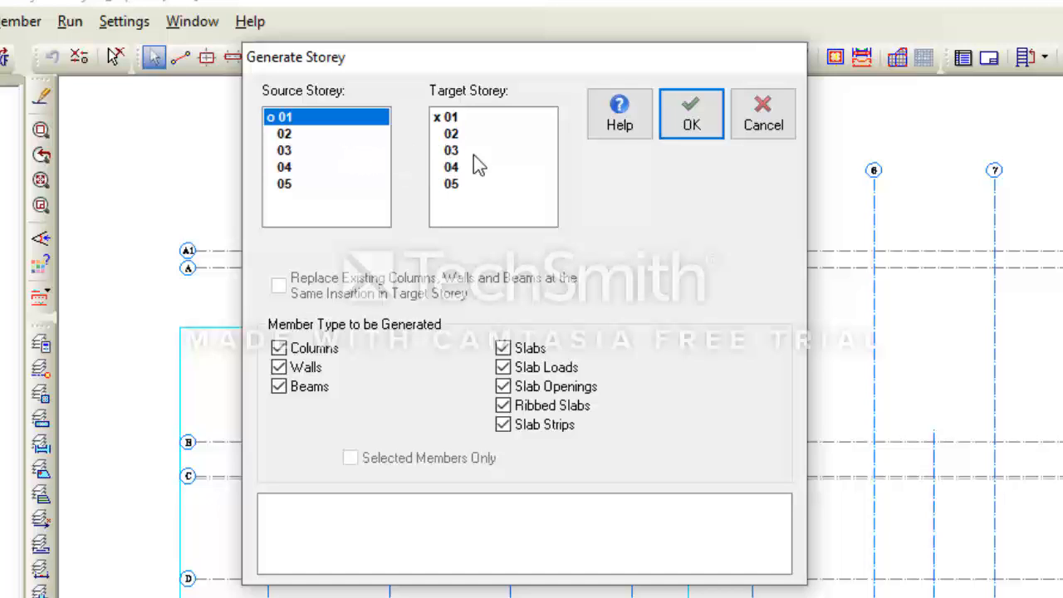
pyautogui.click(292, 136)
pyautogui.click(292, 136)
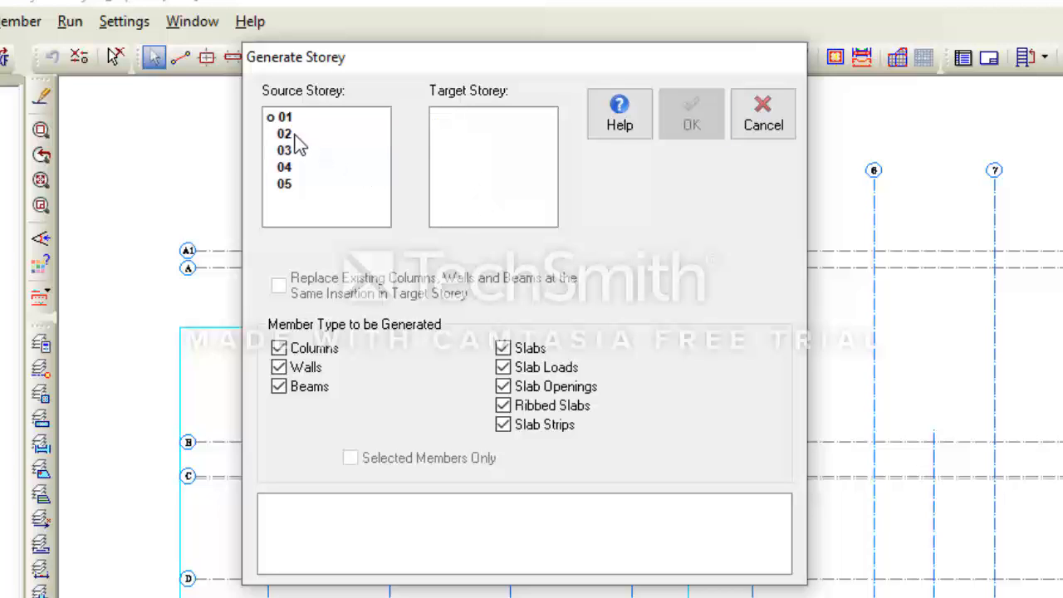
pyautogui.click(291, 135)
pyautogui.click(292, 151)
pyautogui.click(288, 118)
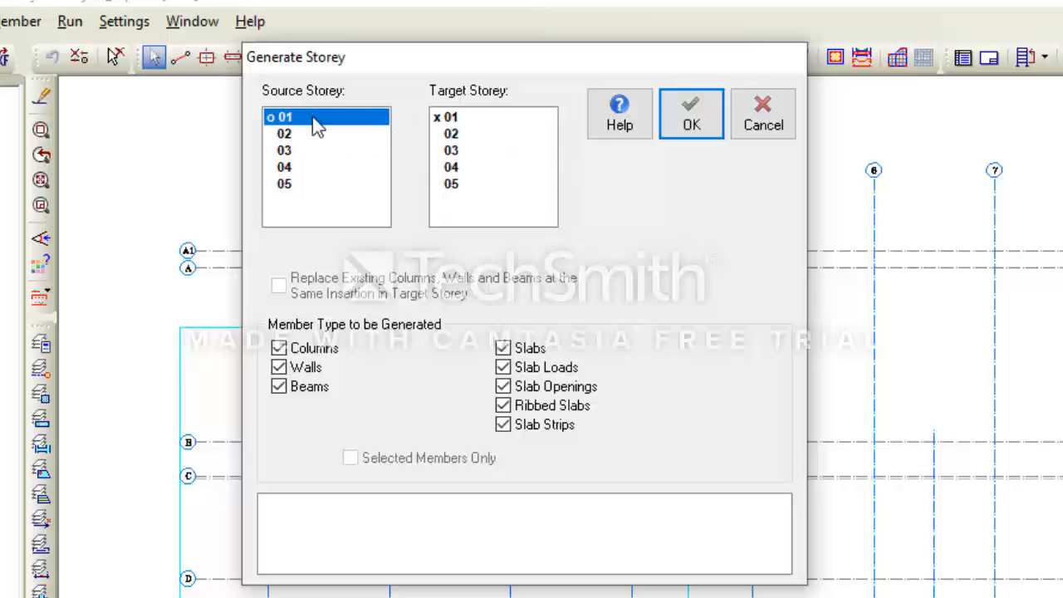
# Step: Mark storeys 02, 03, 04 and 05 together as target storeys
pyautogui.click(450, 135)
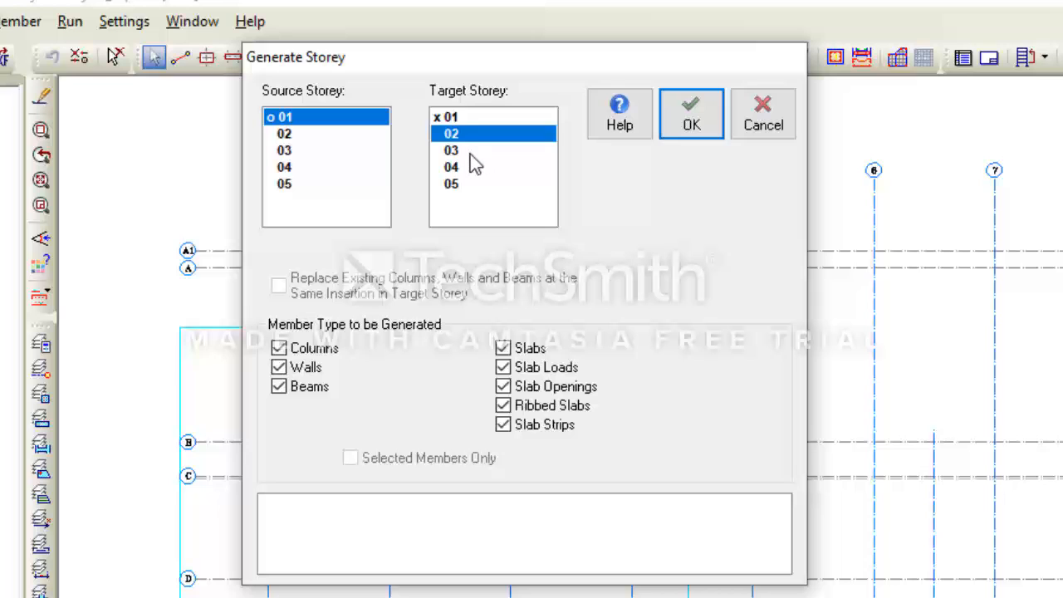
pyautogui.keyDown('ctrl'); pyautogui.click(457, 150); pyautogui.keyUp('ctrl')
pyautogui.keyDown('ctrl'); pyautogui.click(457, 167); pyautogui.keyUp('ctrl')
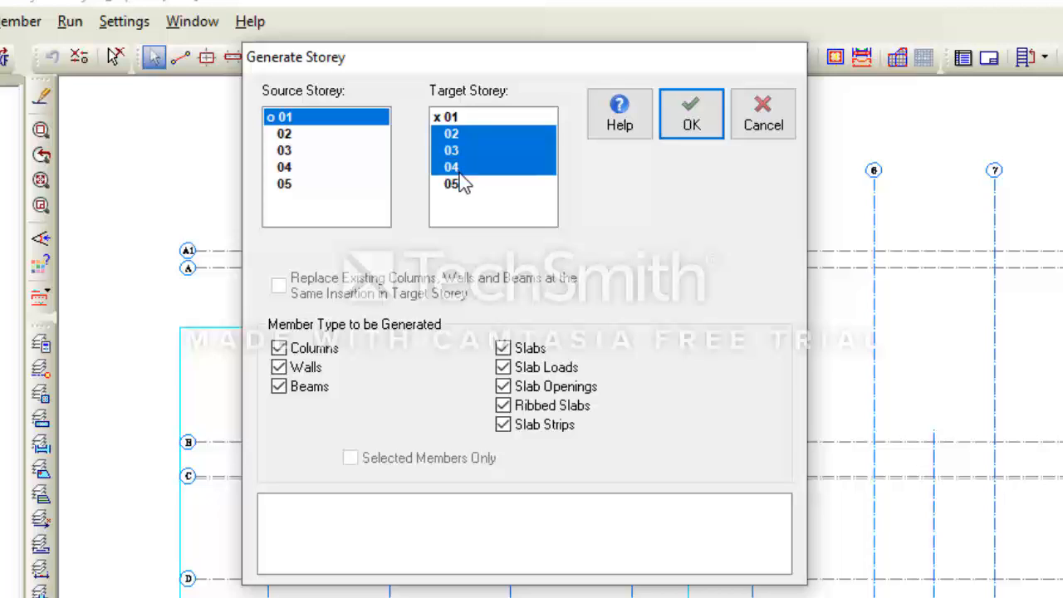
pyautogui.keyDown('ctrl'); pyautogui.click(461, 185); pyautogui.keyUp('ctrl')
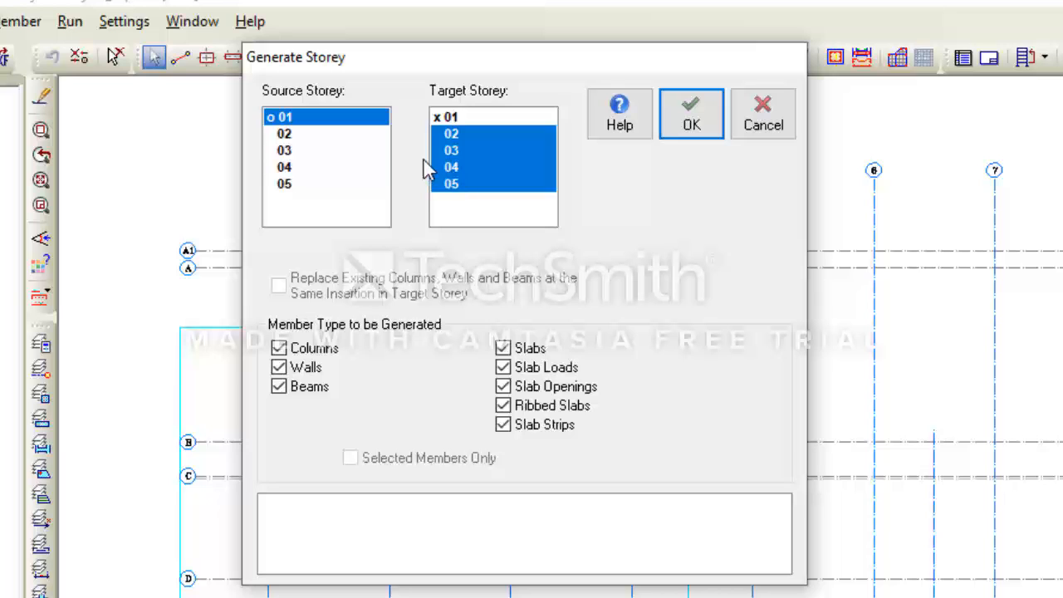
# Step: Generate only storey 02 from storey 01 with all column, wall, beam and slab member types included, and close the dialog
pyautogui.click(466, 135)
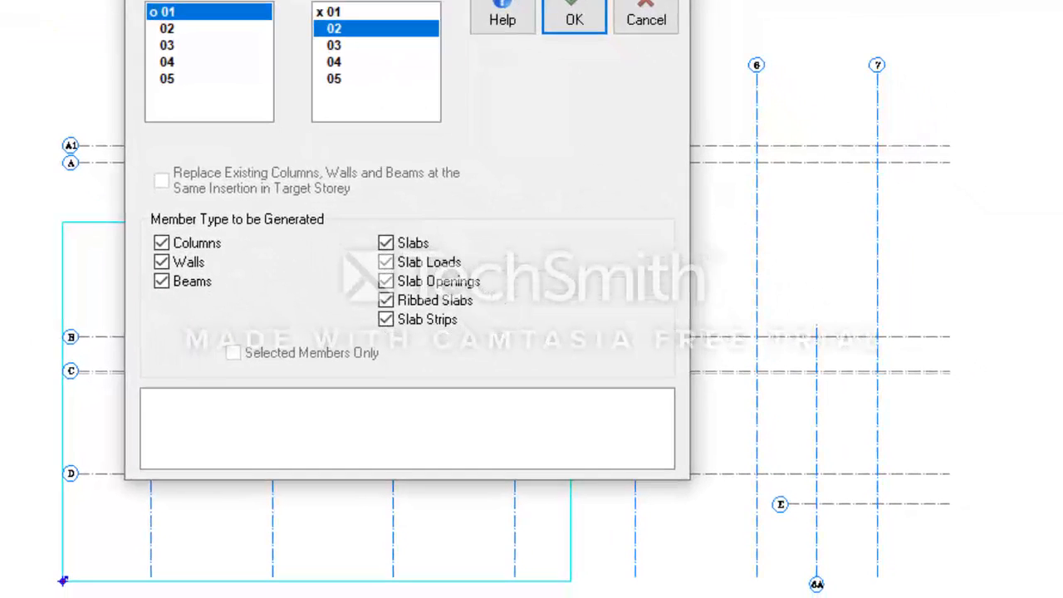
pyautogui.moveTo(558, 59); pyautogui.dragTo(642, 217)
pyautogui.moveTo(526, 114); pyautogui.dragTo(608, 50)
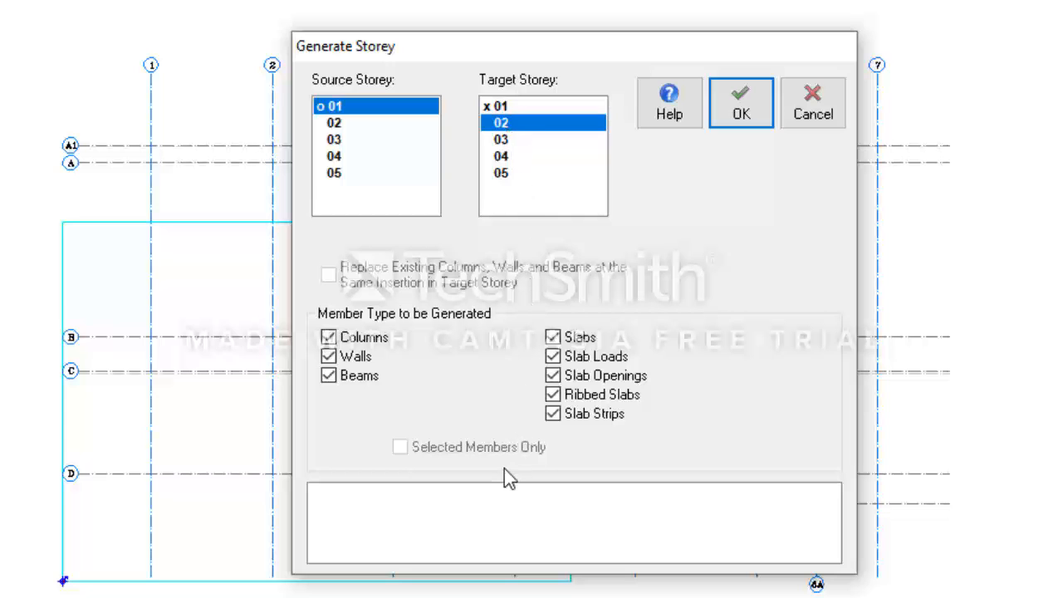
pyautogui.click(552, 413)
pyautogui.click(740, 117)
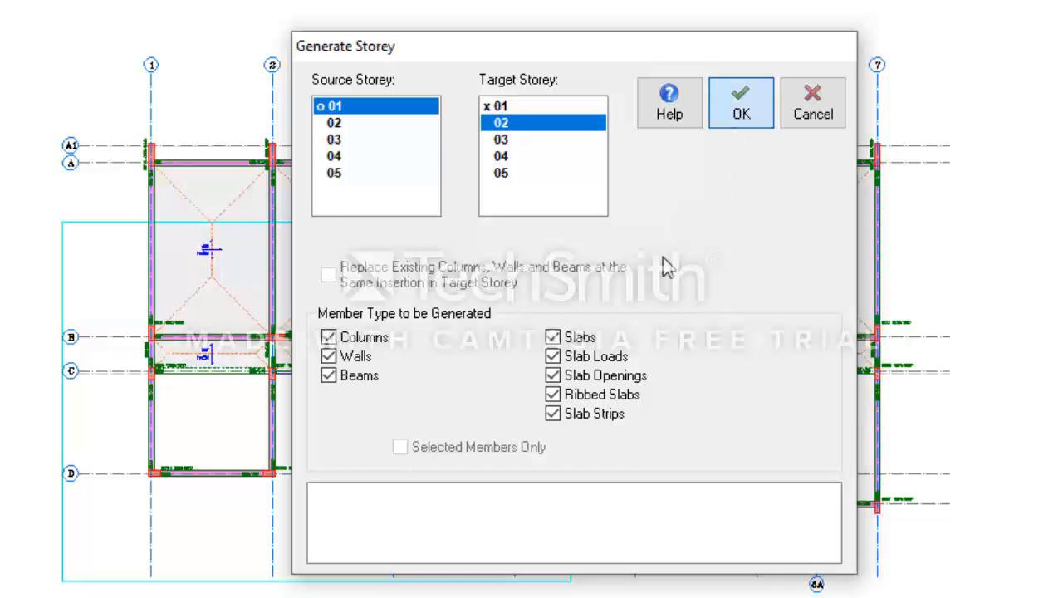
pyautogui.click(822, 110)
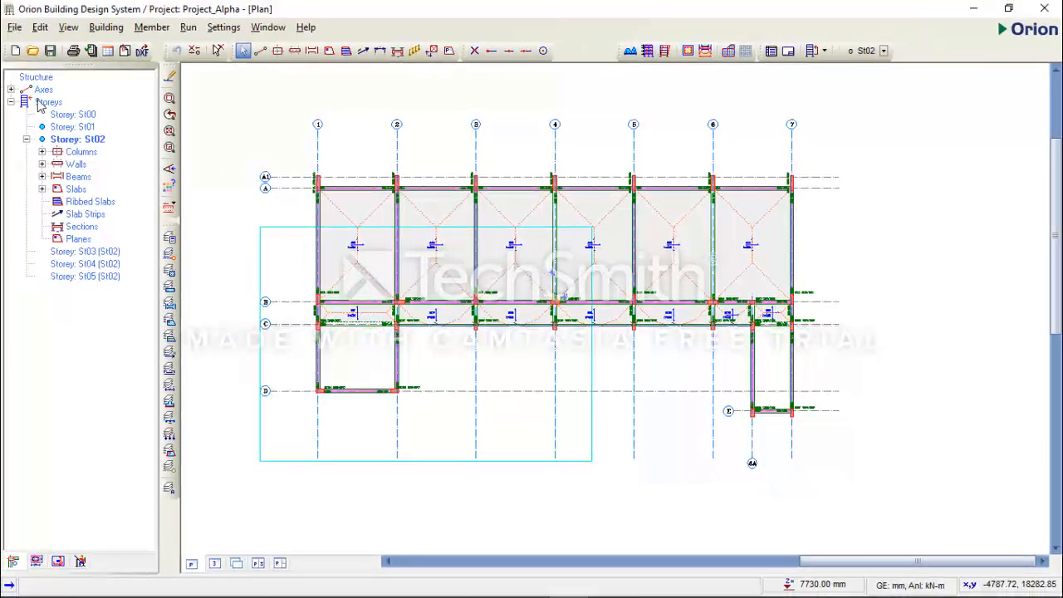
pyautogui.click(48, 101)
pyautogui.rightClick(40, 100)
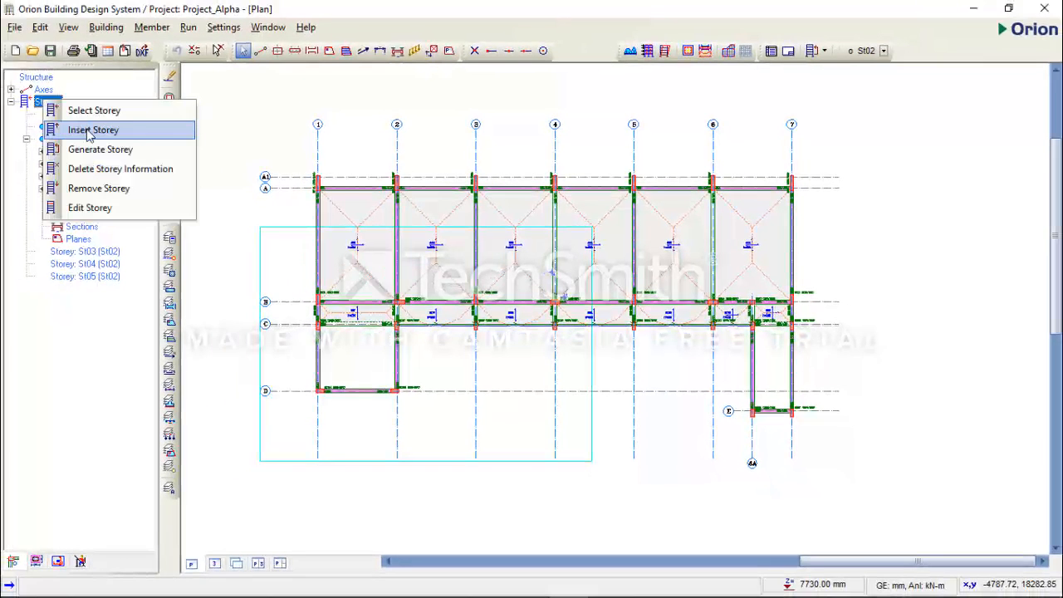
pyautogui.click(285, 184)
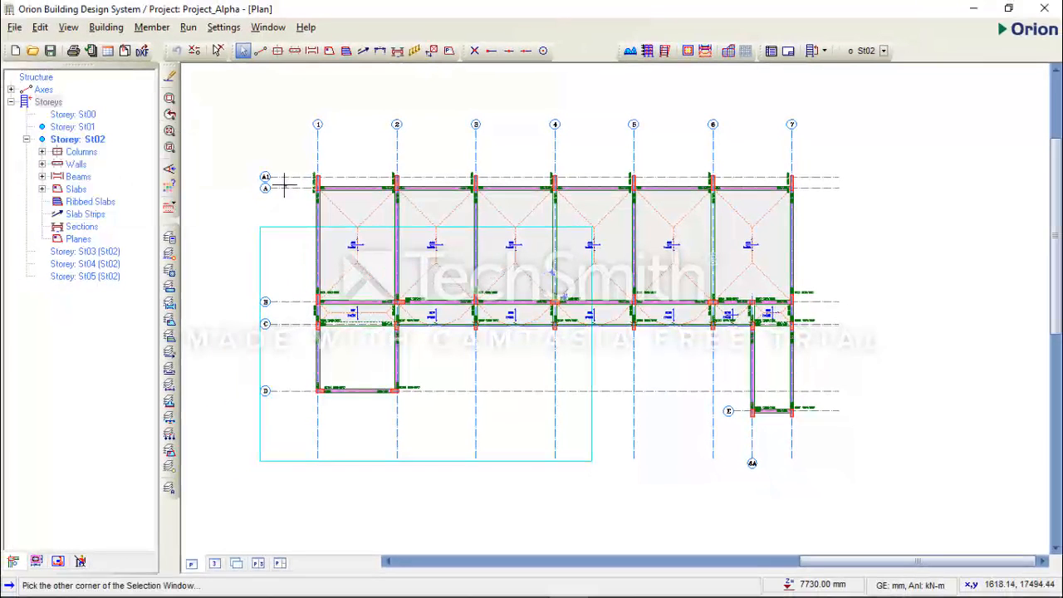
# Step: Show the plan of storey St02 side by side with the 3D view and widen the plan pane
pyautogui.click(258, 564)
pyautogui.moveTo(804, 454); pyautogui.dragTo(894, 387)
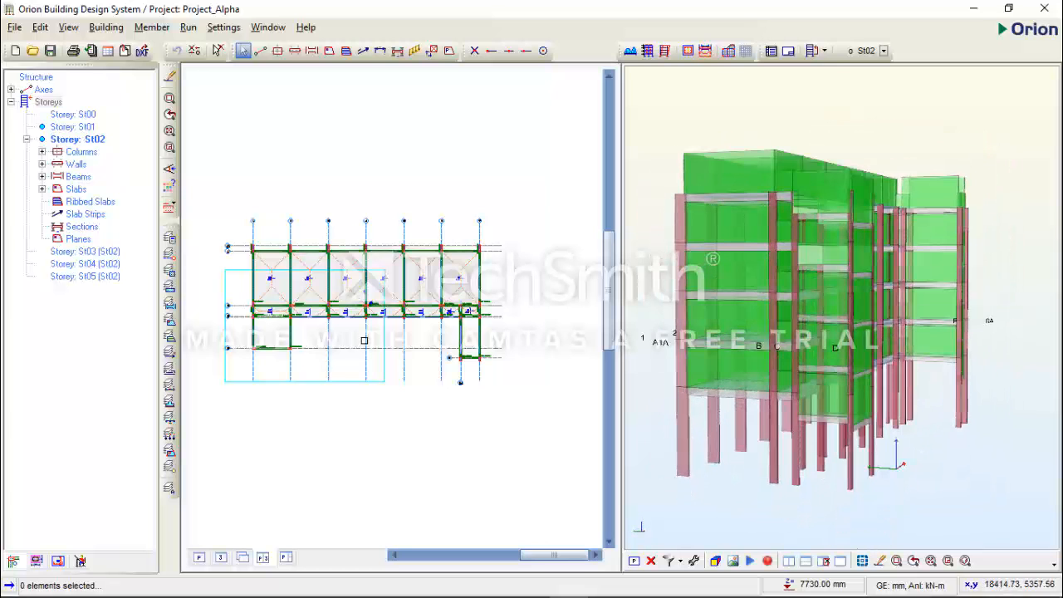
pyautogui.doubleClick(98, 140)
pyautogui.scroll(2, 331, 309)
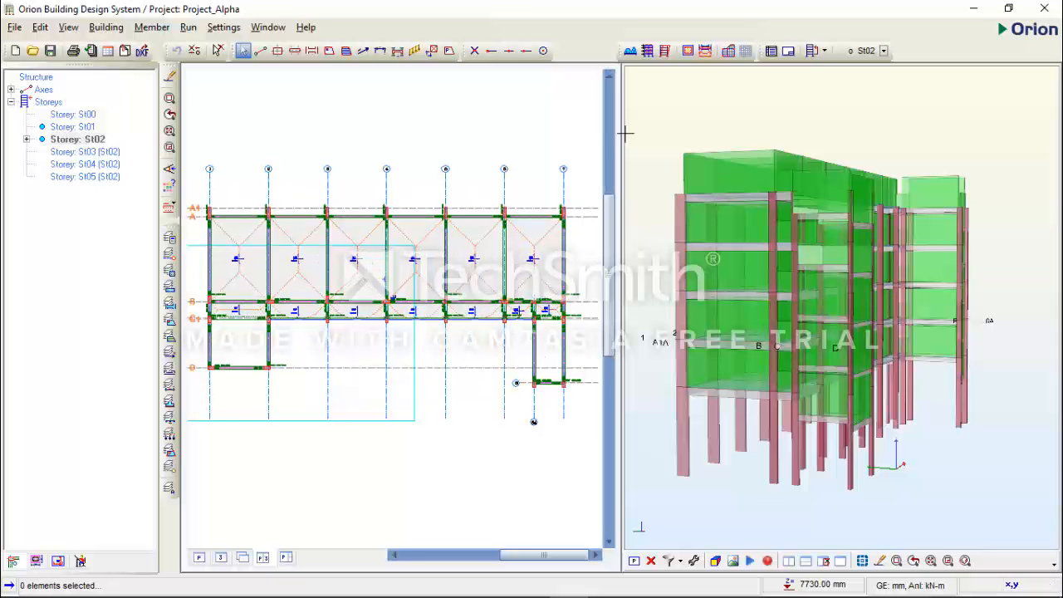
pyautogui.moveTo(624, 131); pyautogui.dragTo(719, 142)
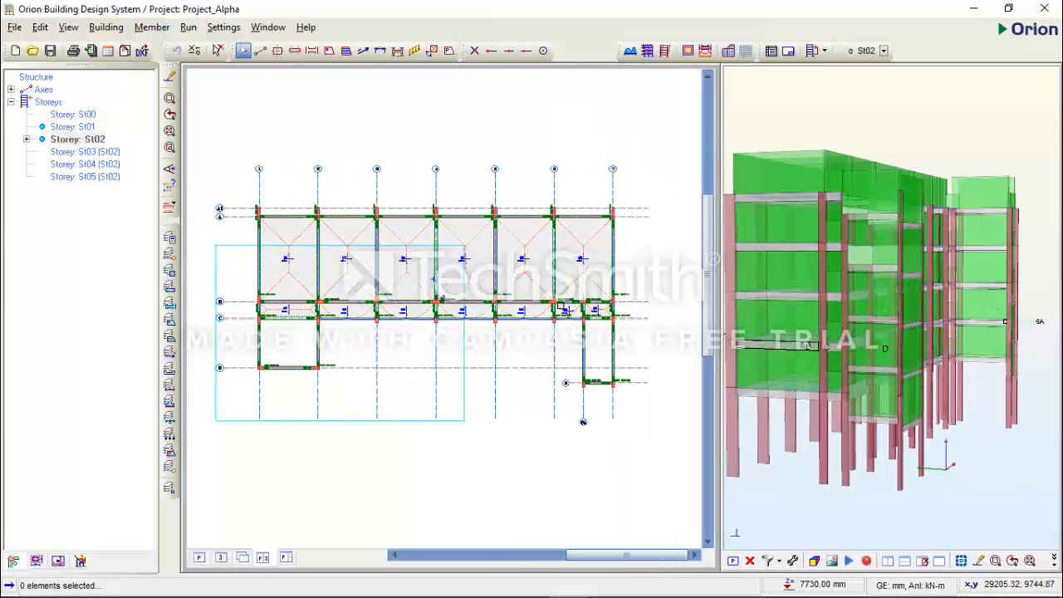
pyautogui.scroll(1, 407, 284)
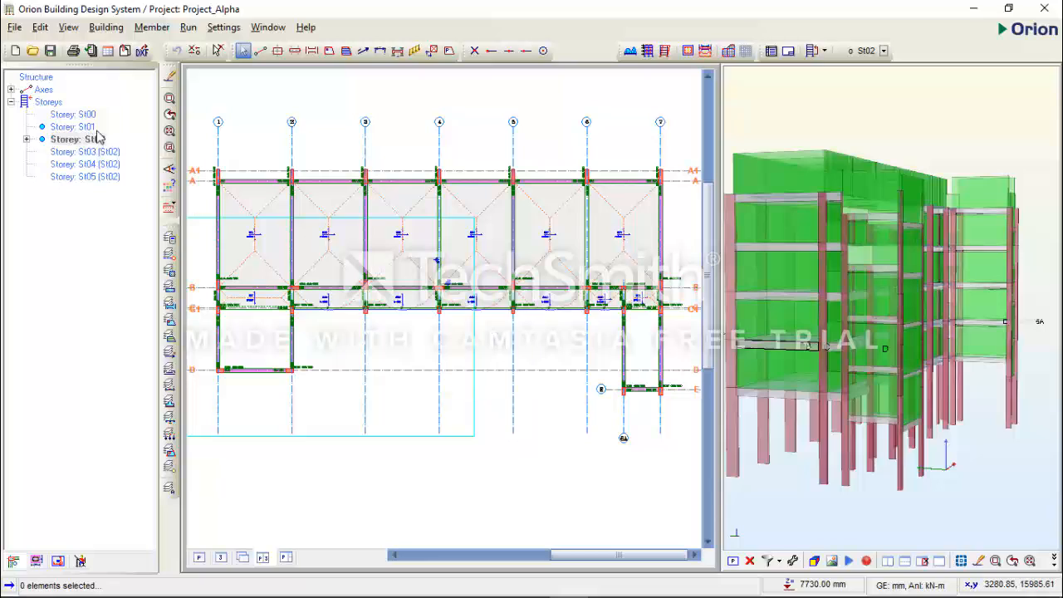
# Step: Generate storey 03 from source storey 02 with all member types included, and close the Generate Storey dialog
pyautogui.click(44, 104)
pyautogui.rightClick(48, 102)
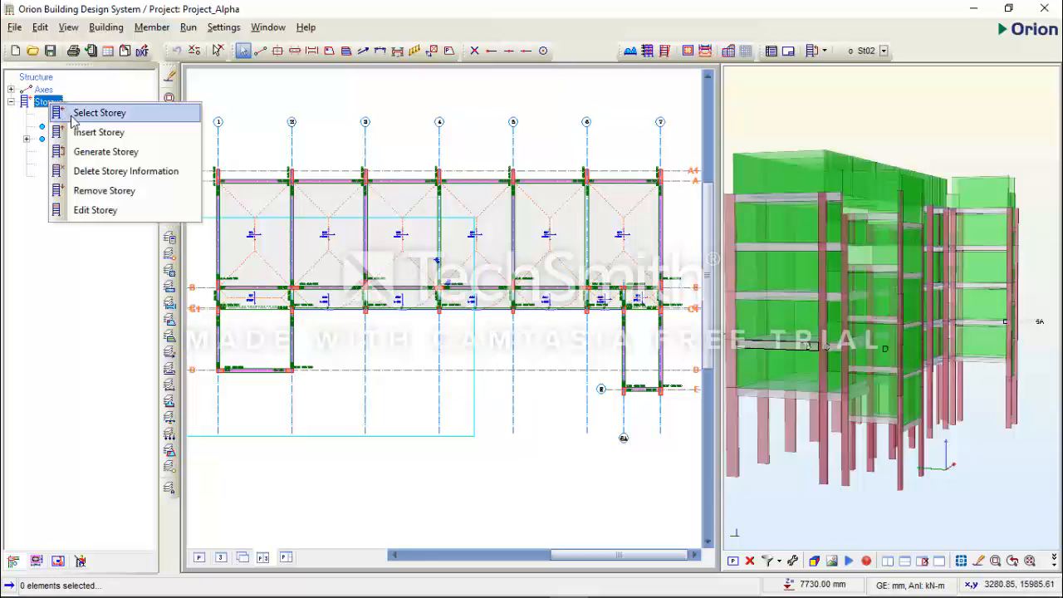
pyautogui.click(101, 152)
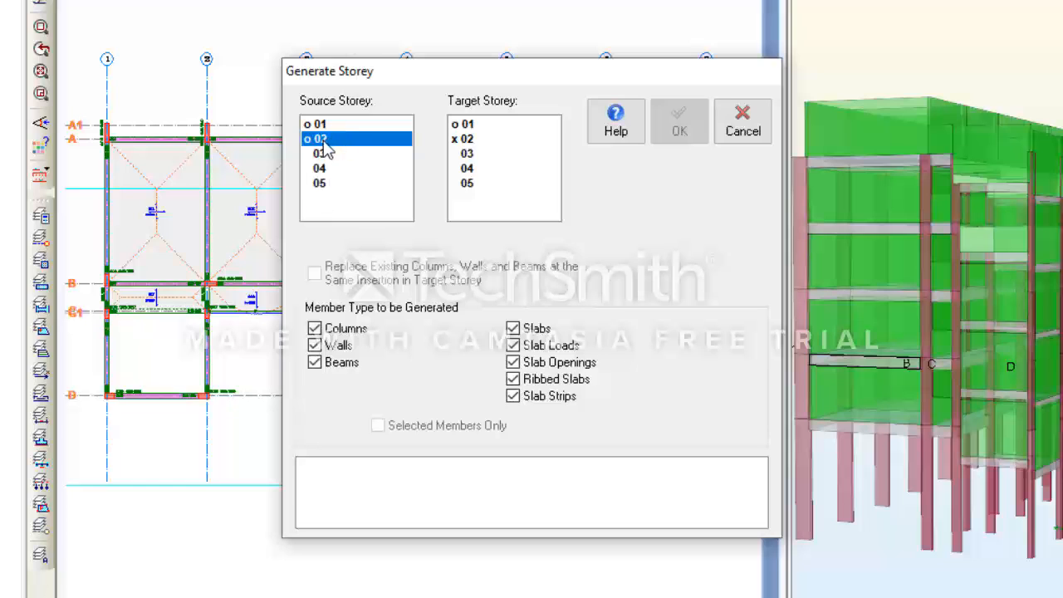
pyautogui.click(396, 142)
pyautogui.click(469, 154)
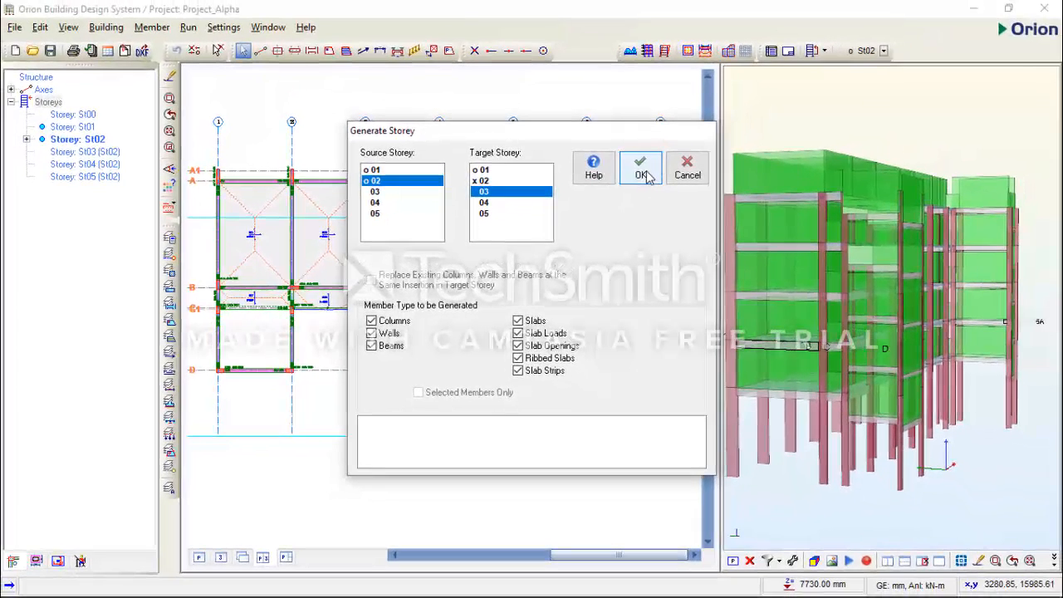
pyautogui.click(642, 174)
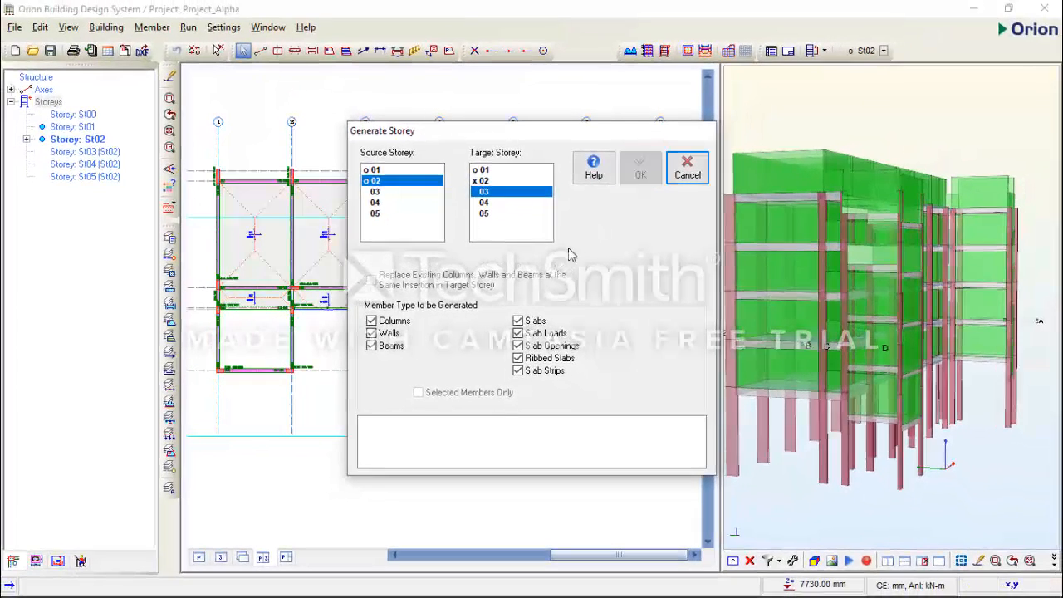
pyautogui.click(686, 175)
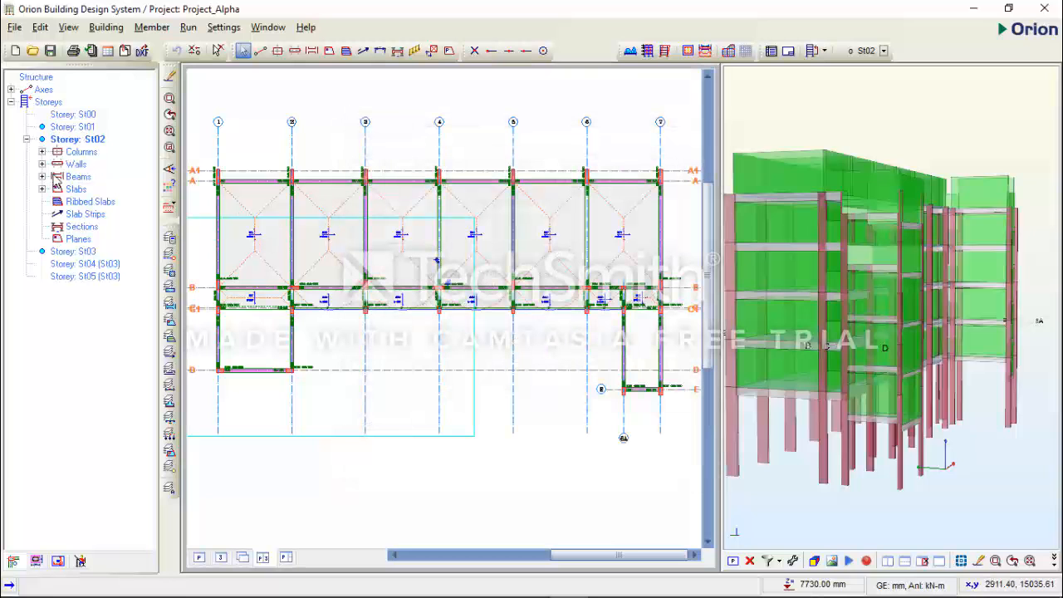
# Step: Check the plans of storeys St03 and St04 by making each of them active in turn
pyautogui.doubleClick(86, 251)
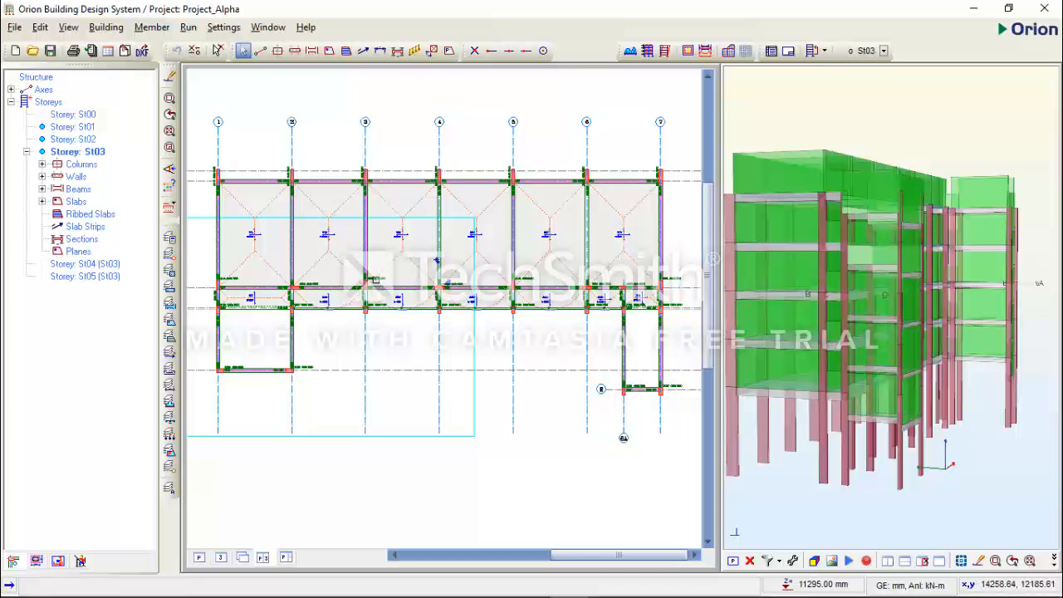
pyautogui.doubleClick(86, 264)
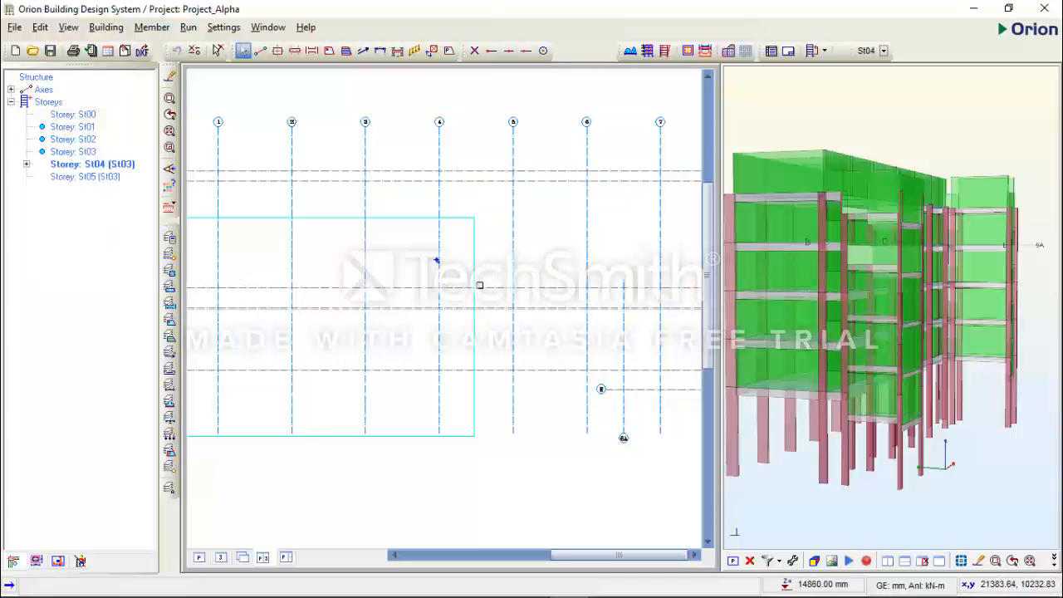
pyautogui.scroll(-1, 469, 286)
pyautogui.moveTo(469, 287)
pyautogui.mouseDown(button='middle')
pyautogui.moveTo(494, 278)
pyautogui.moveTo(465, 275)
pyautogui.mouseUp(button='middle')
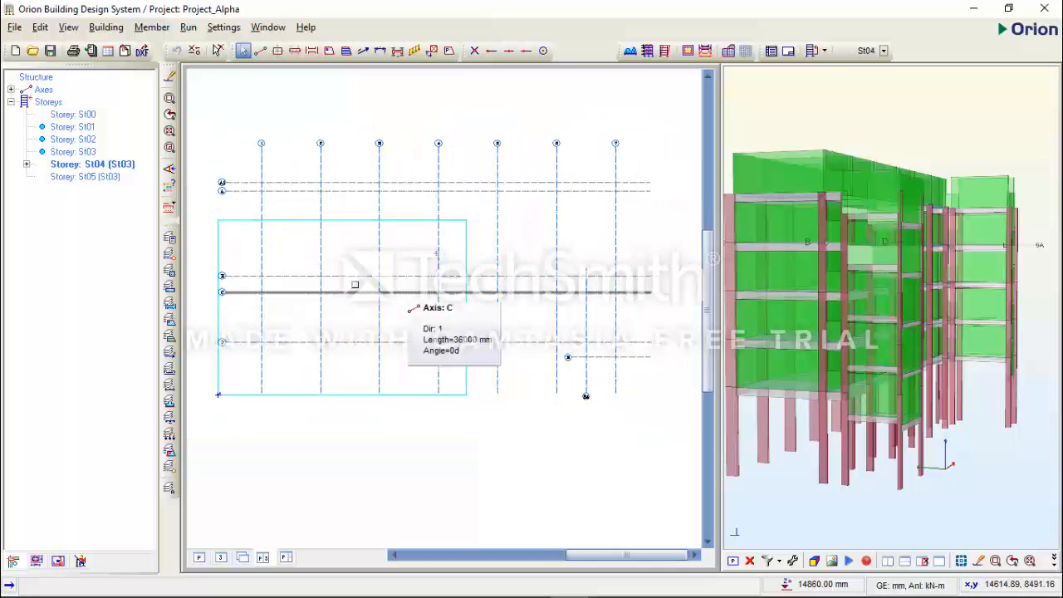
# Step: Generate storey 04 from source storey 03 with all member types included, and close the Generate Storey dialog
pyautogui.rightClick(46, 104)
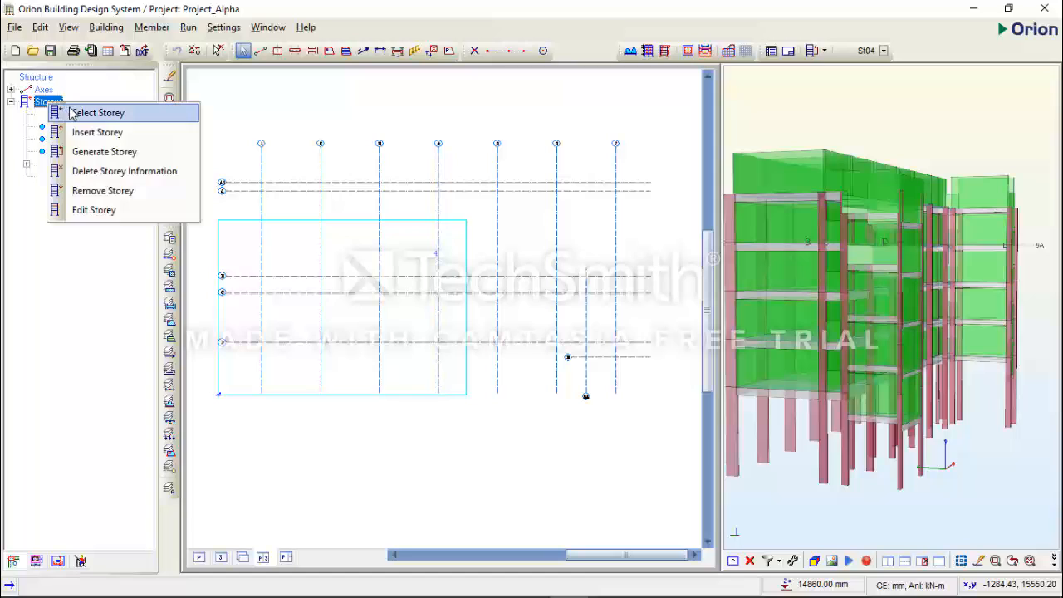
pyautogui.click(126, 153)
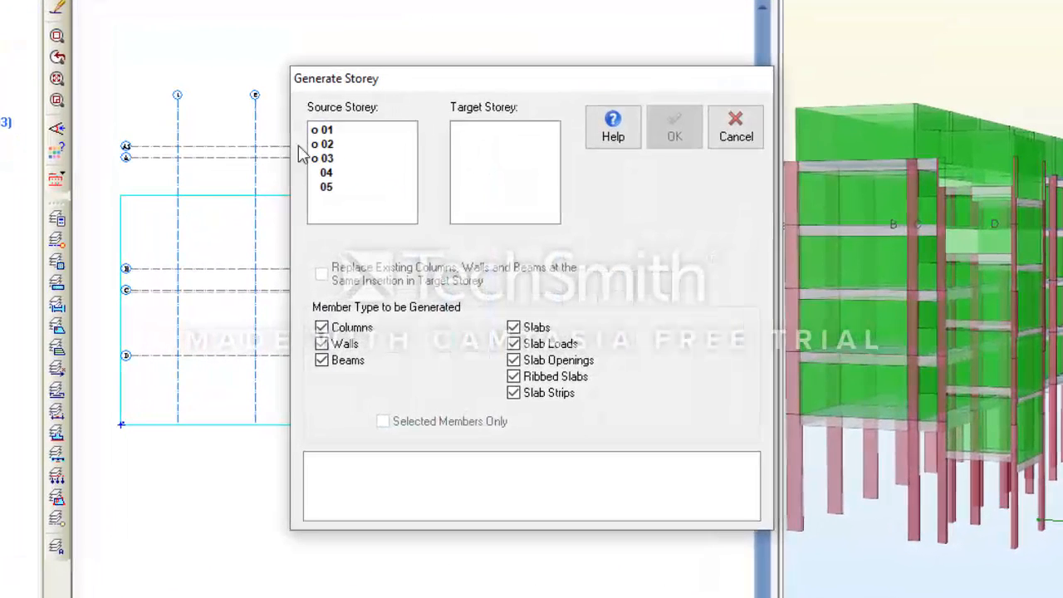
pyautogui.click(371, 192)
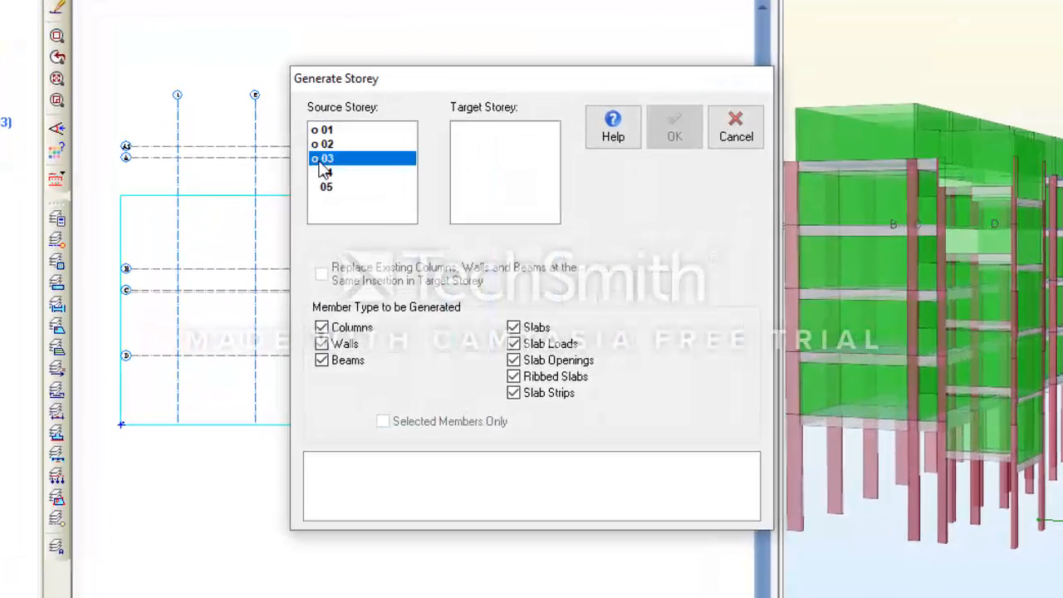
pyautogui.click(331, 144)
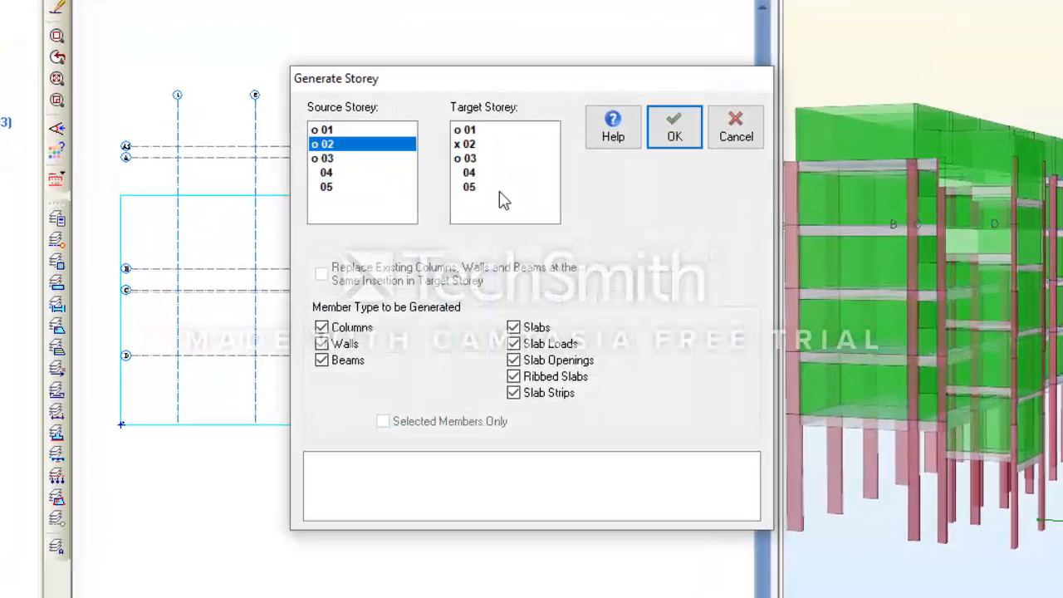
pyautogui.click(472, 172)
pyautogui.click(336, 159)
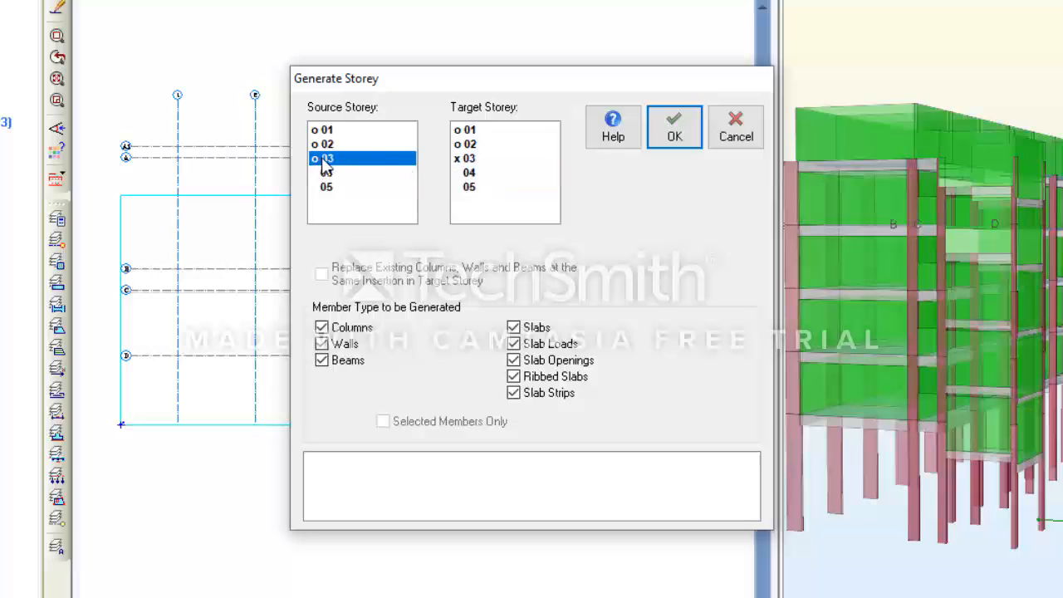
pyautogui.click(467, 175)
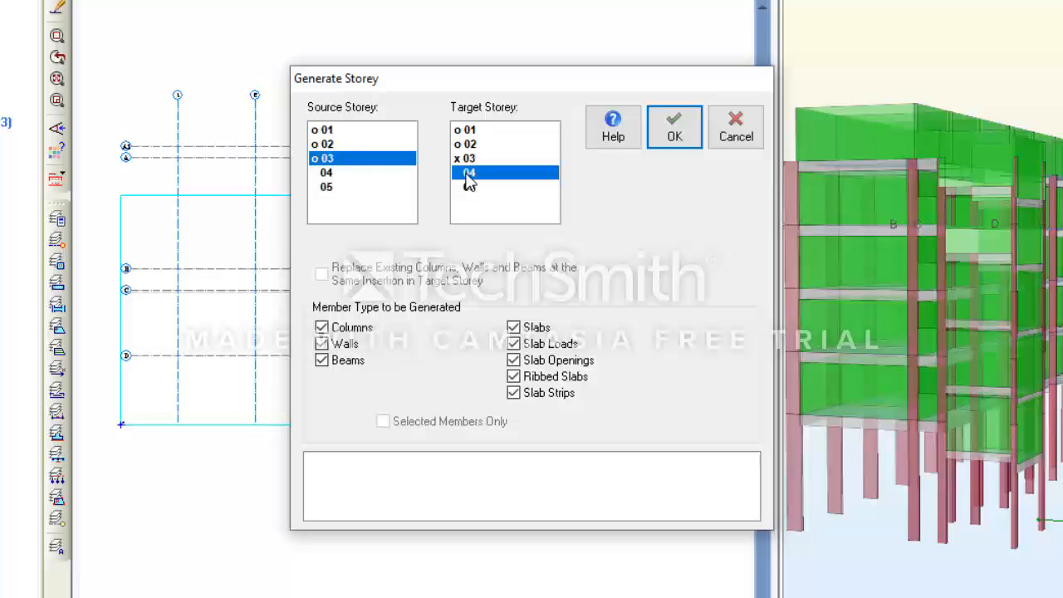
pyautogui.click(673, 135)
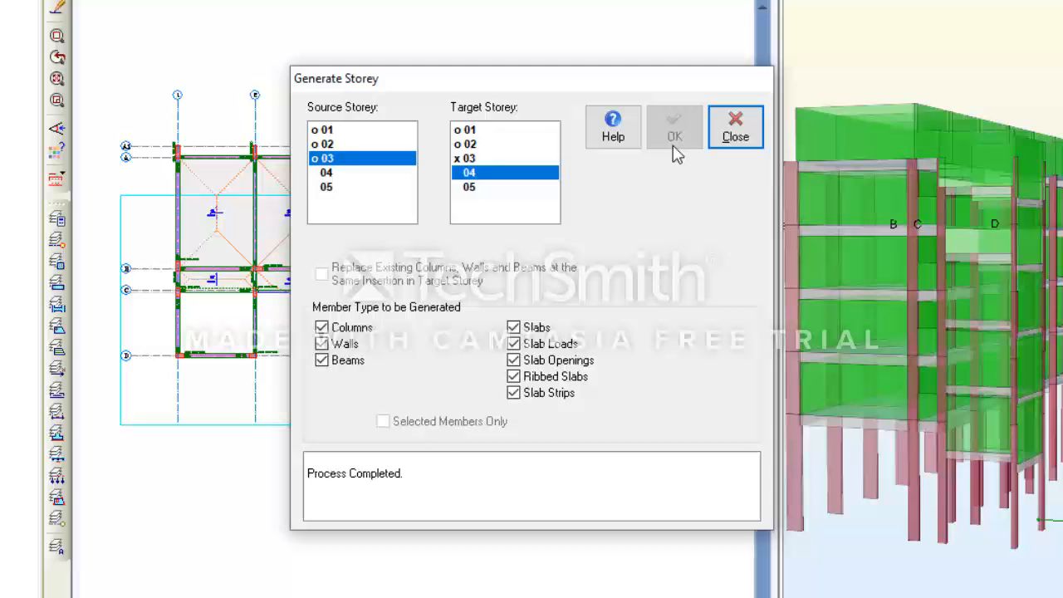
pyautogui.click(734, 130)
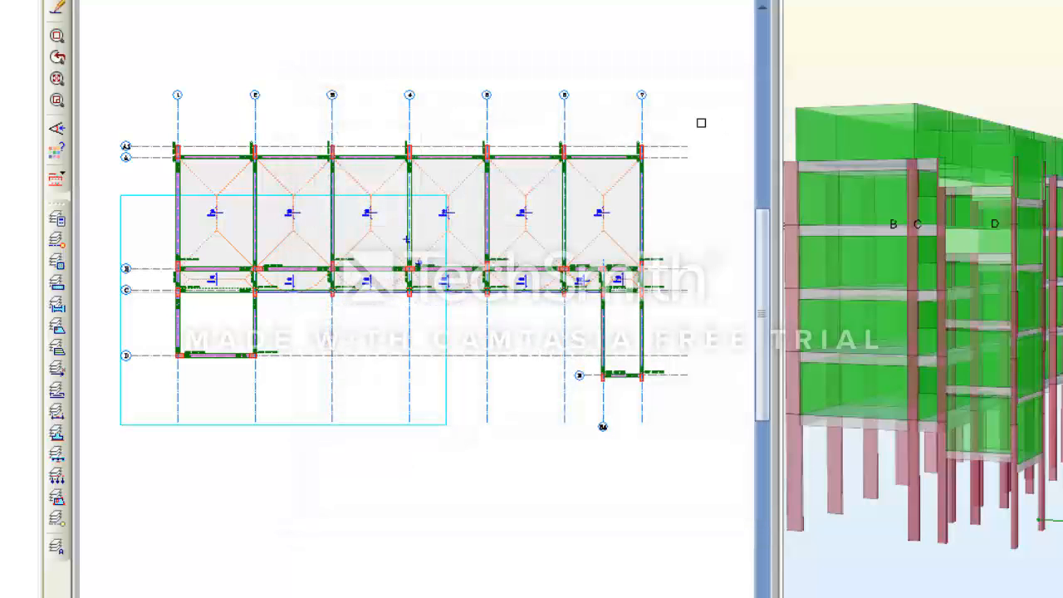
# Step: Show the plan of storey St04 on its own, filling the whole drawing area
pyautogui.scroll(2, 314, 217)
pyautogui.scroll(-1, 344, 202)
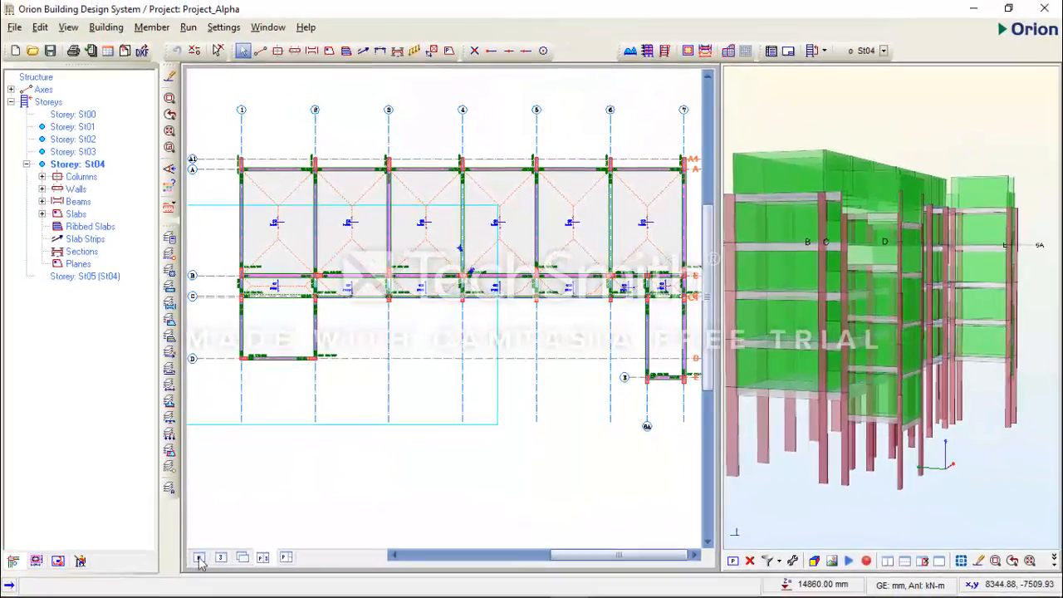
pyautogui.click(153, 593)
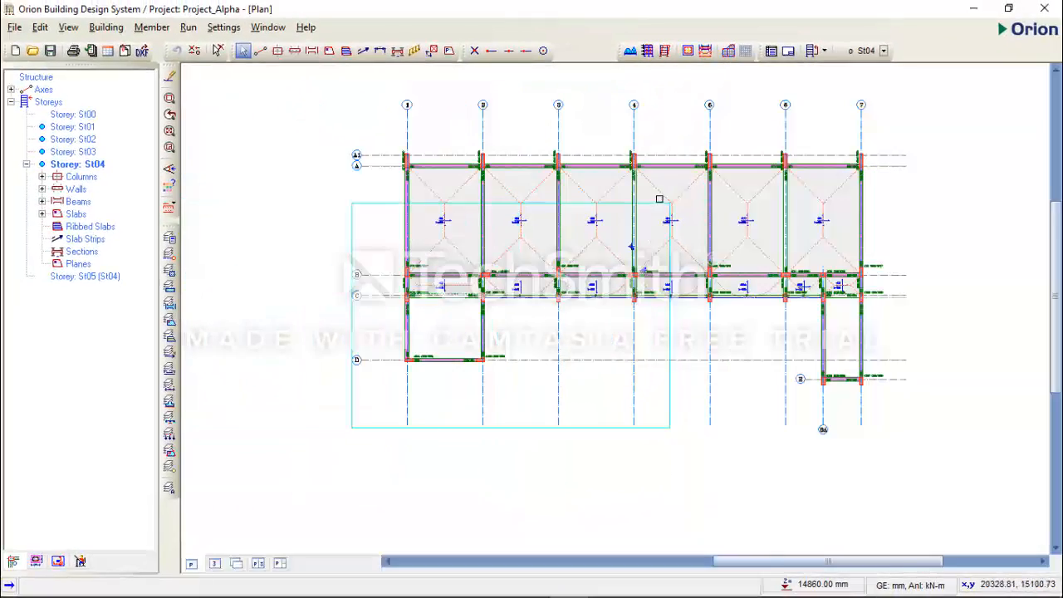
pyautogui.scroll(1, 662, 203)
pyautogui.moveTo(641, 218); pyautogui.dragTo(593, 222, button='middle')
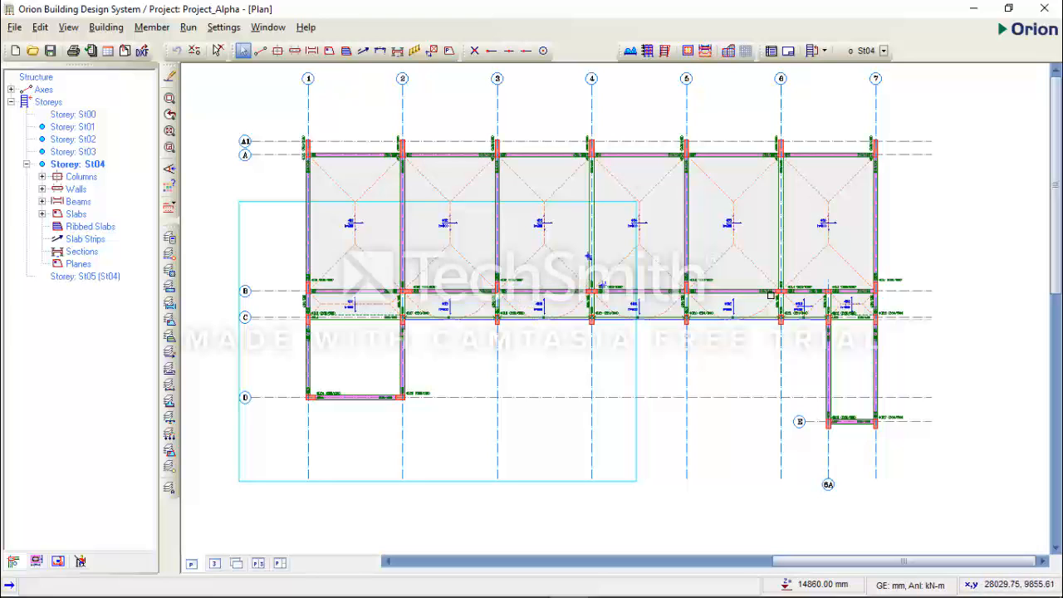
# Step: Switch to AutoCAD and examine the room layout of the third floor plan in 26.dwg
pyautogui.moveTo(365, 594)
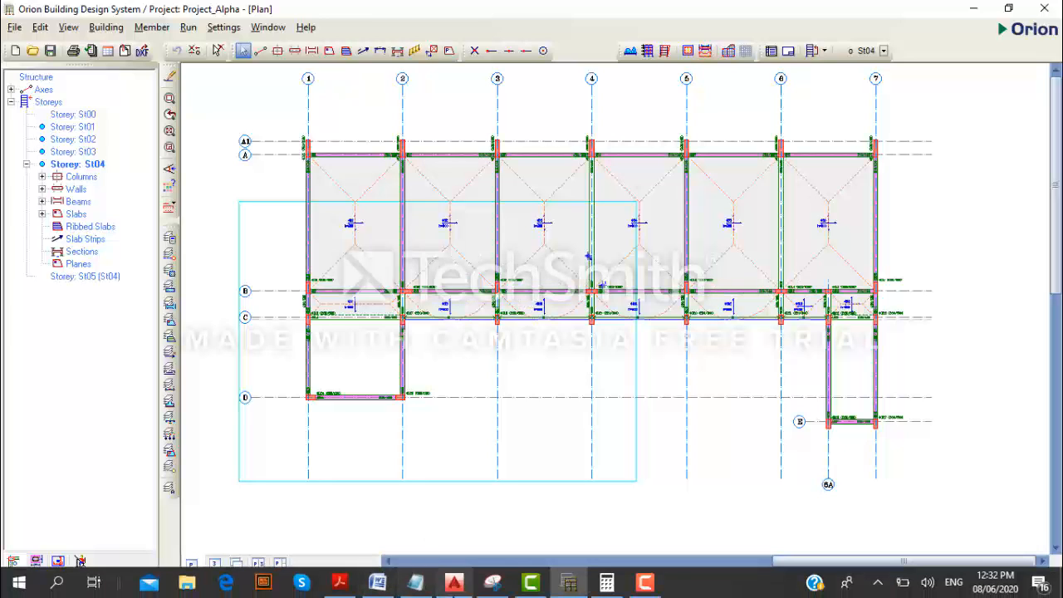
pyautogui.moveTo(470, 588)
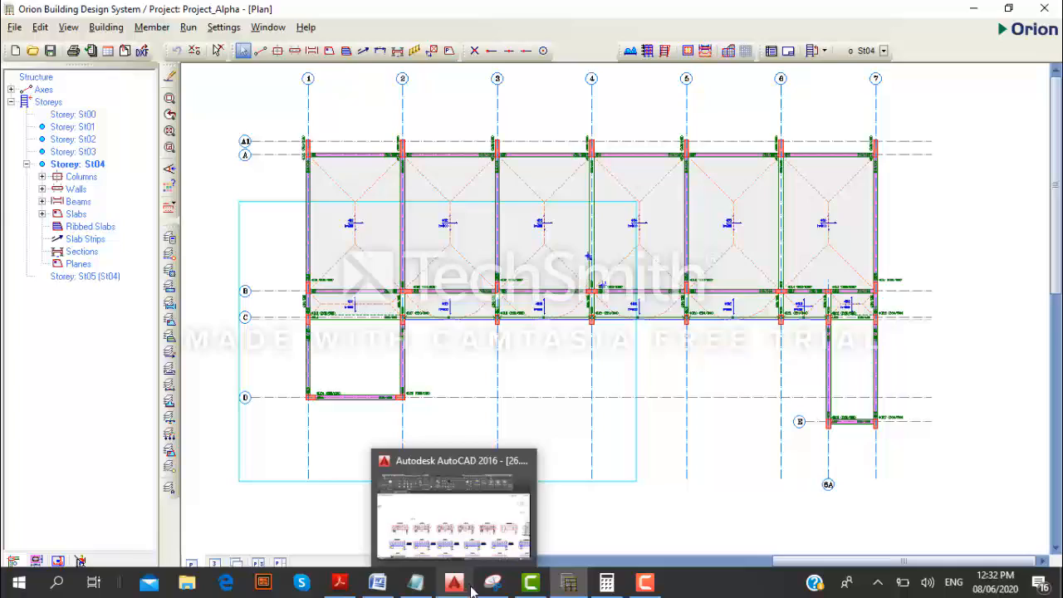
pyautogui.click(482, 532)
pyautogui.scroll(-3, 581, 390)
pyautogui.scroll(3, 597, 390)
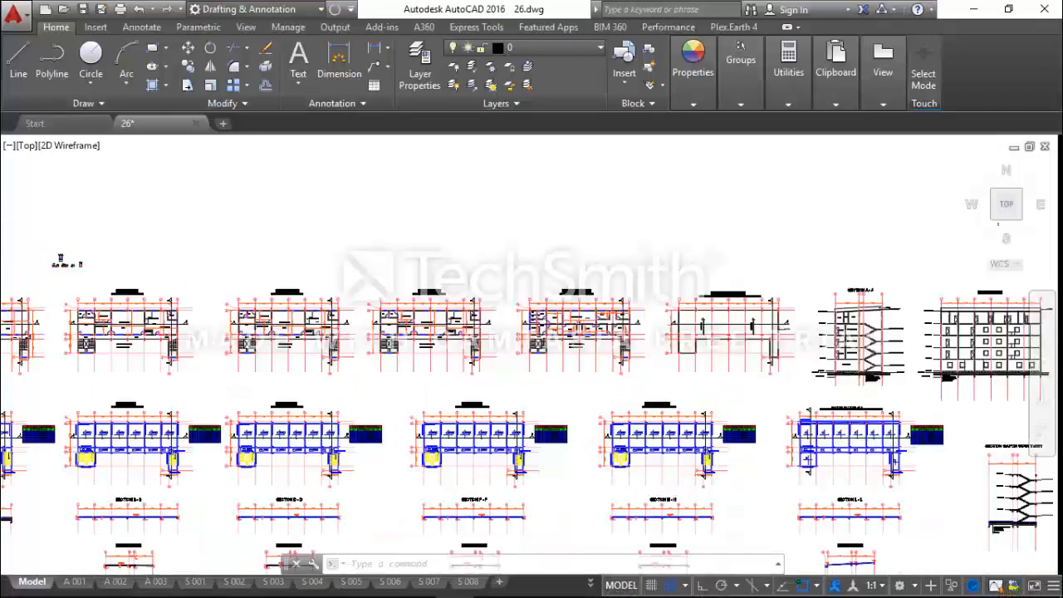
pyautogui.scroll(6, 573, 332)
pyautogui.moveTo(503, 346); pyautogui.dragTo(469, 302, button='middle')
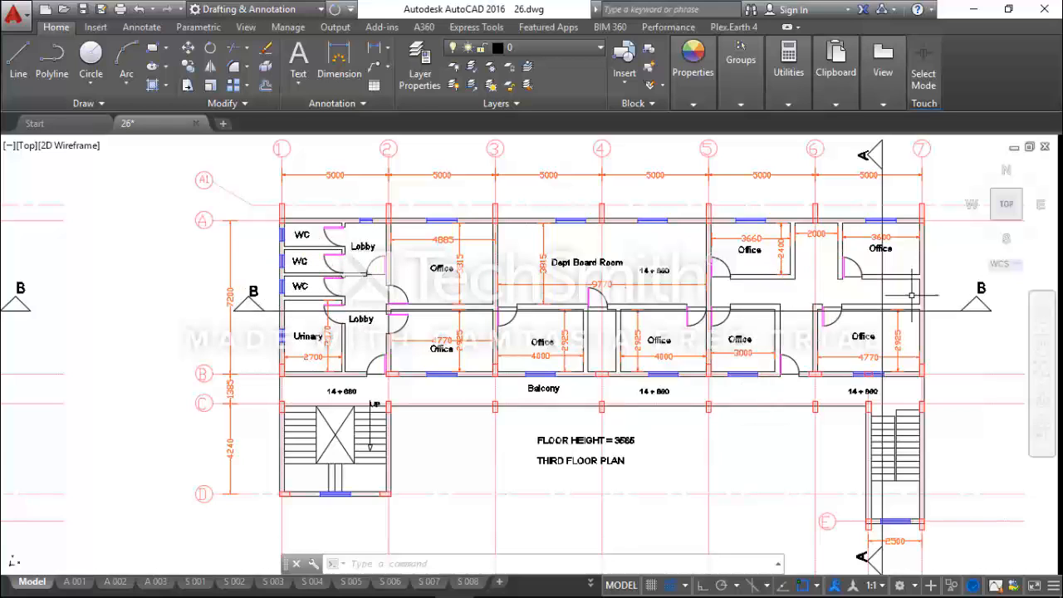
# Step: Switch back to Orion and set the dead load of the St04 slab between axes 1-2 and A-B to 4.5
pyautogui.moveTo(370, 564)
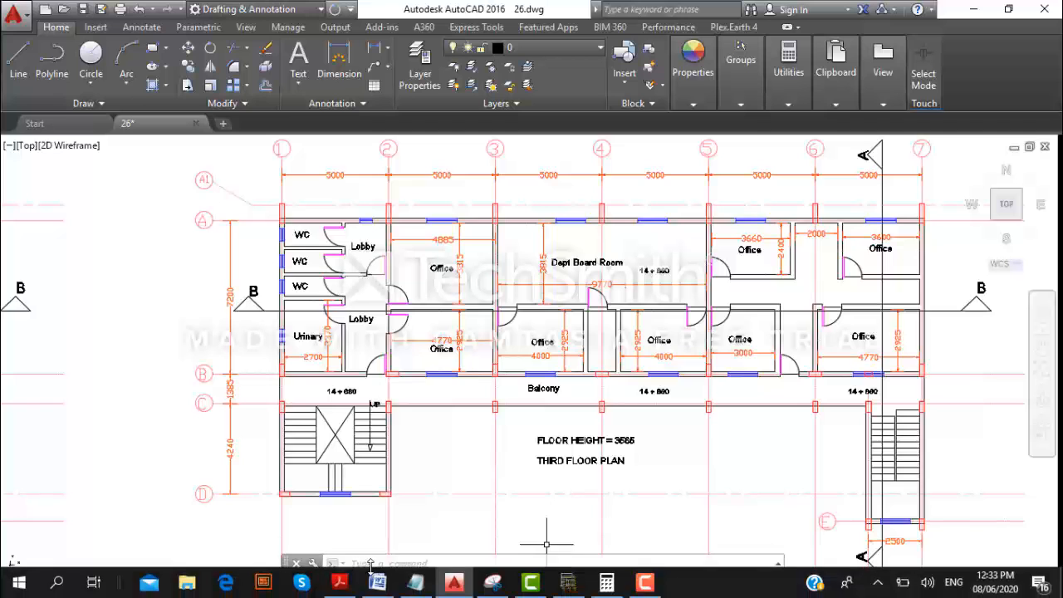
pyautogui.click(568, 583)
pyautogui.click(358, 197)
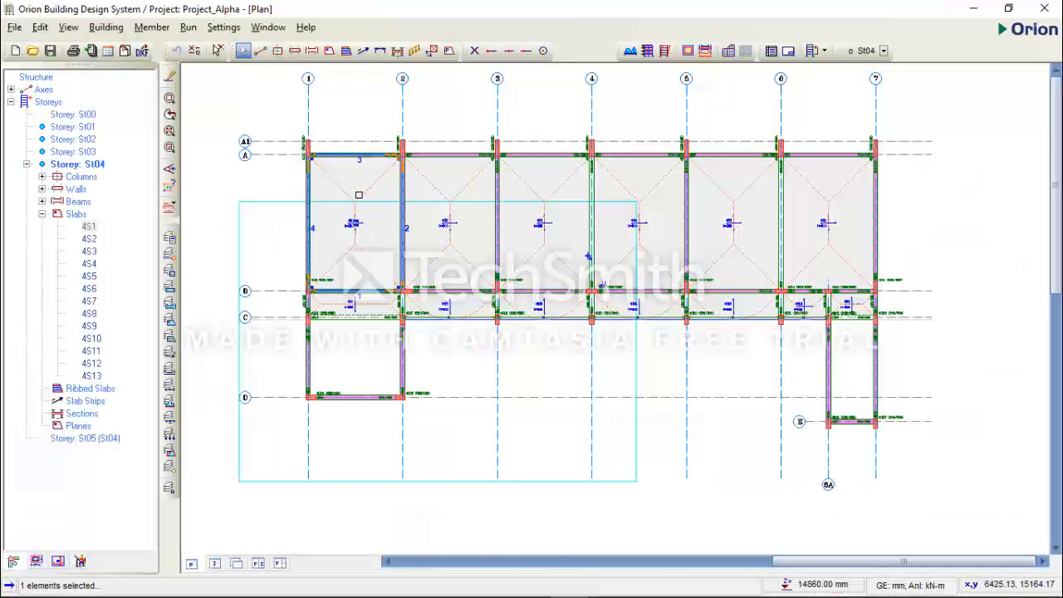
pyautogui.rightClick(358, 197)
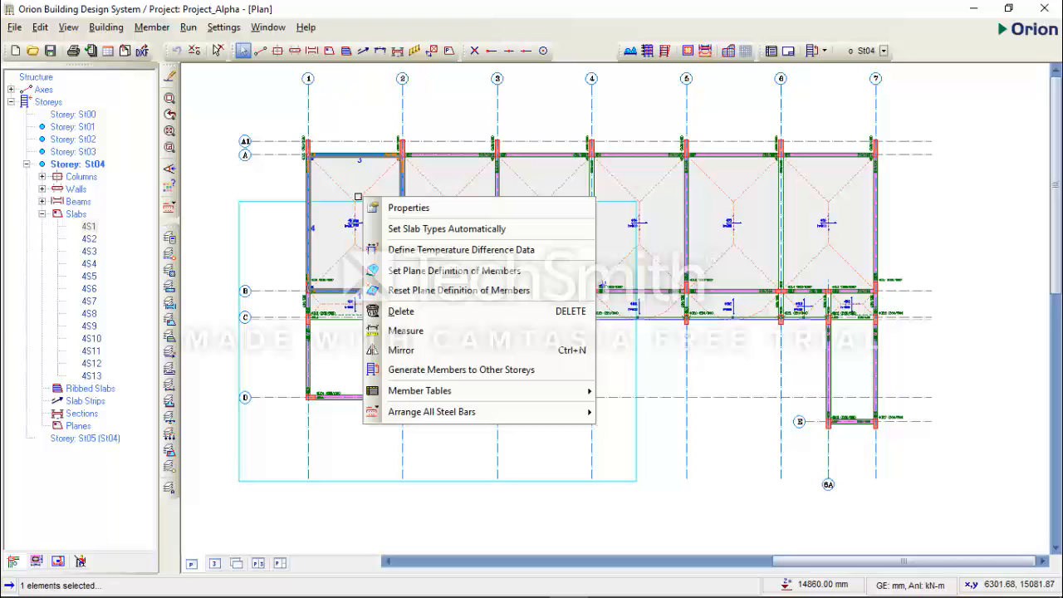
pyautogui.click(369, 208)
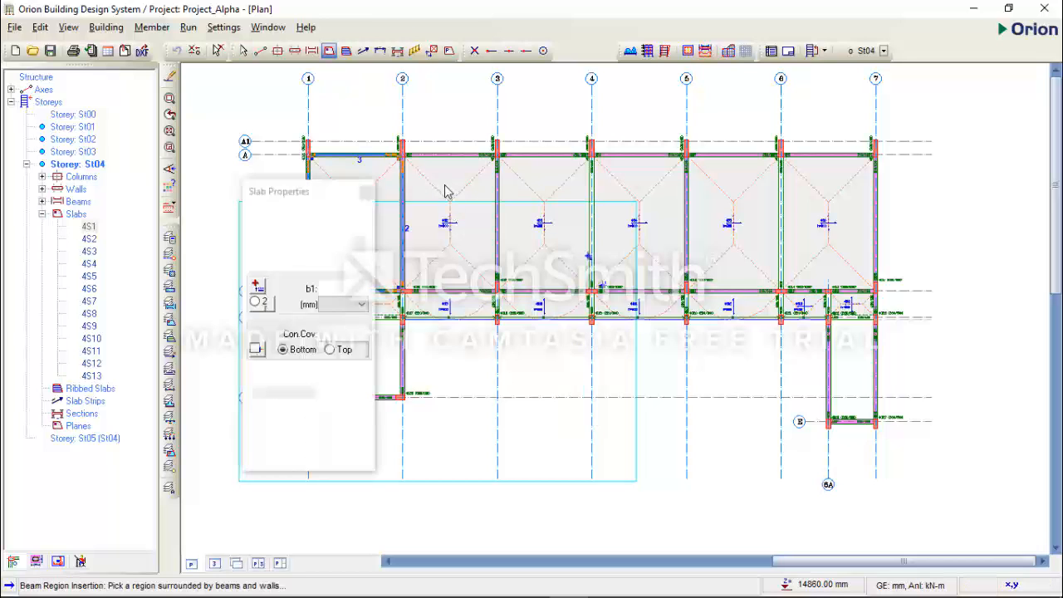
pyautogui.click(332, 218)
pyautogui.click(340, 301)
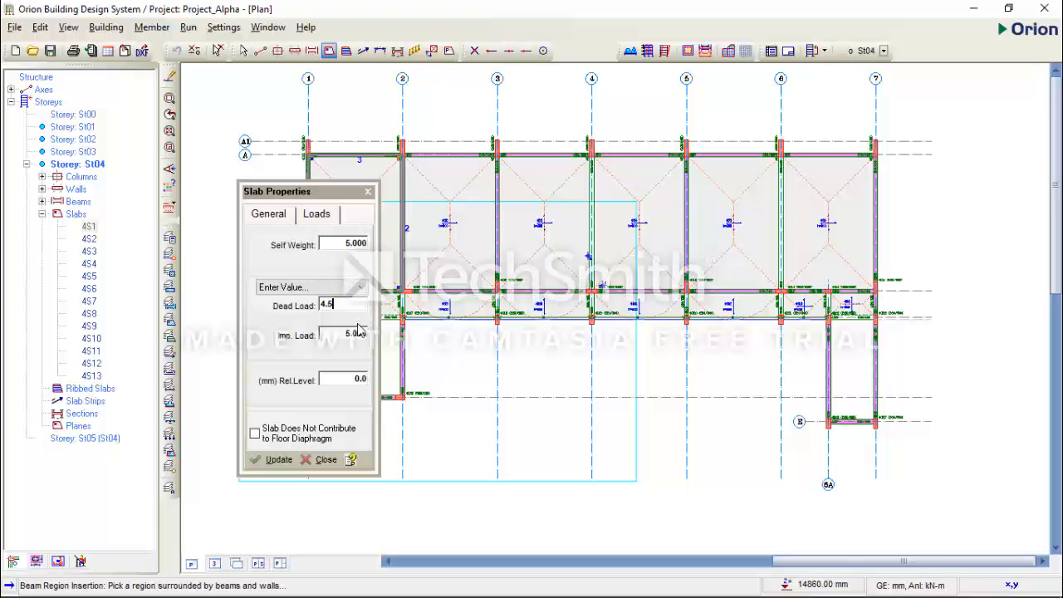
pyautogui.click(276, 460)
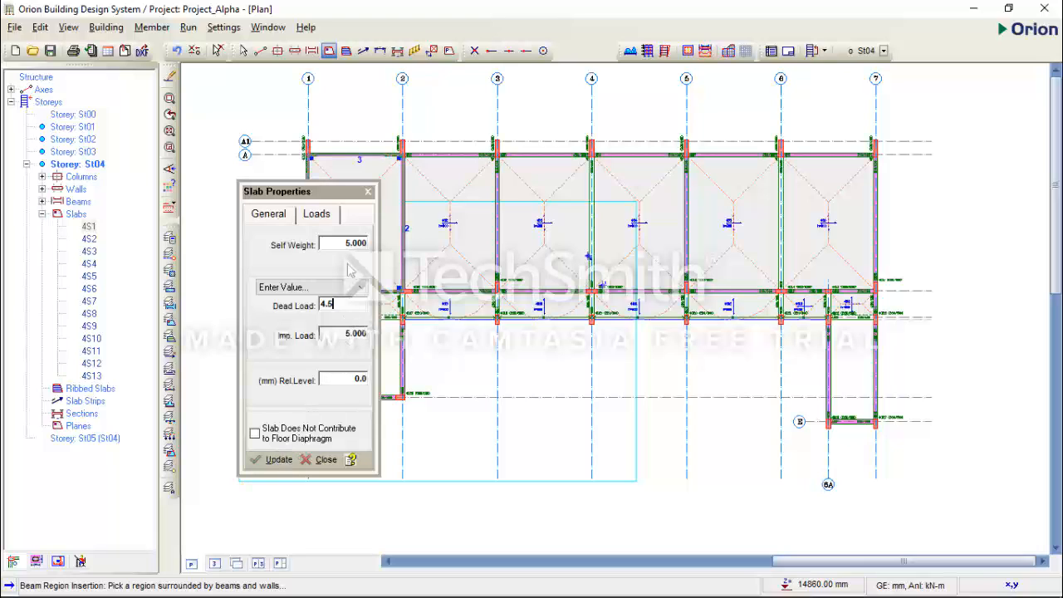
pyautogui.moveTo(317, 184); pyautogui.dragTo(634, 201)
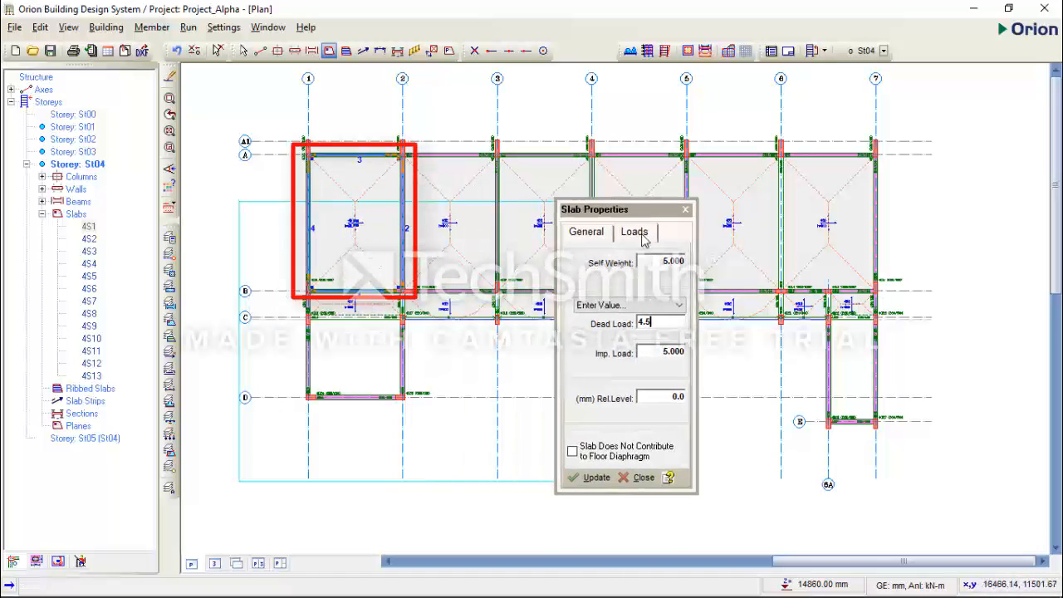
pyautogui.click(686, 209)
# Step: Set the dead load of the slab between axes 5-6 and A-B to 4.5 and close its properties
pyautogui.click(728, 190)
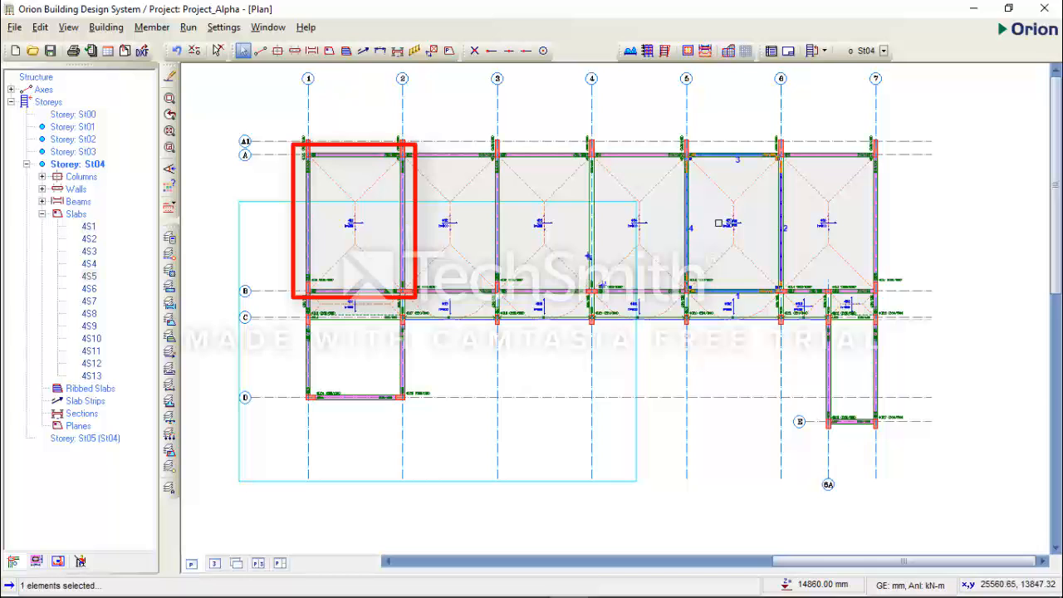
pyautogui.rightClick(728, 191)
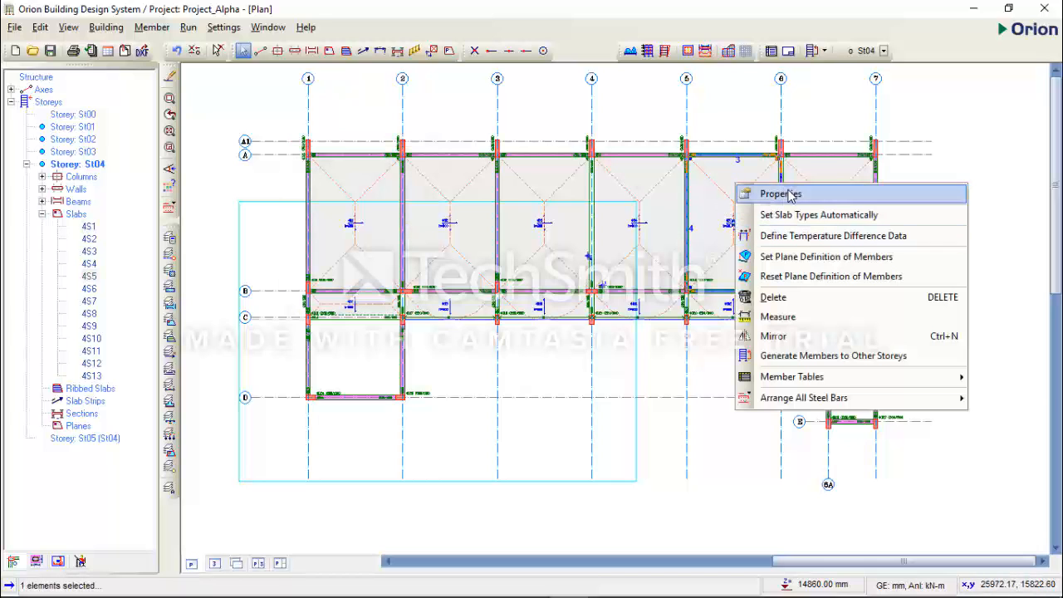
pyautogui.click(752, 195)
pyautogui.click(634, 232)
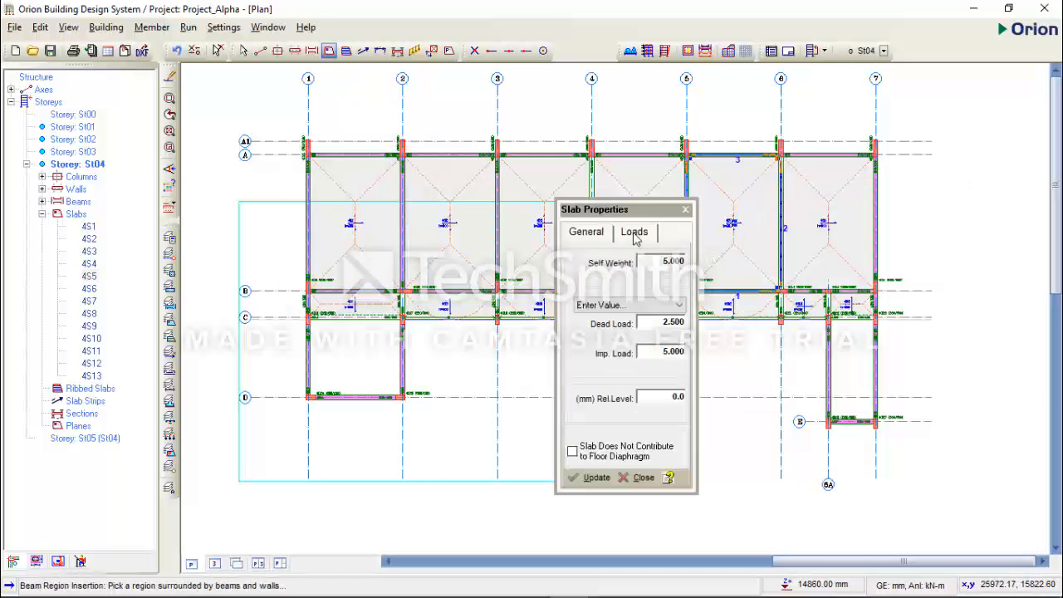
pyautogui.moveTo(638, 323); pyautogui.dragTo(678, 327)
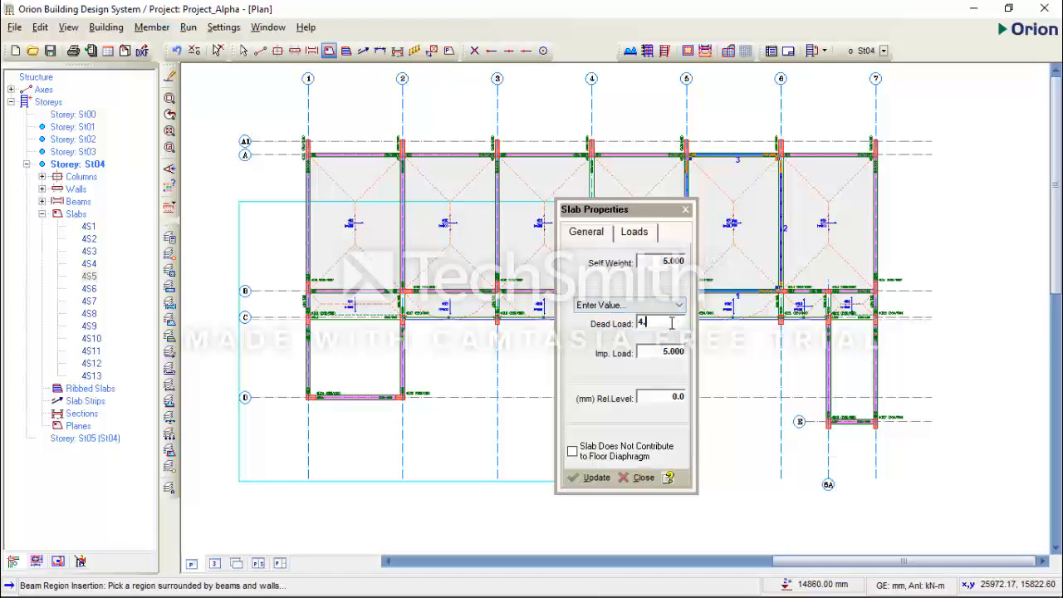
pyautogui.click(594, 478)
pyautogui.click(642, 477)
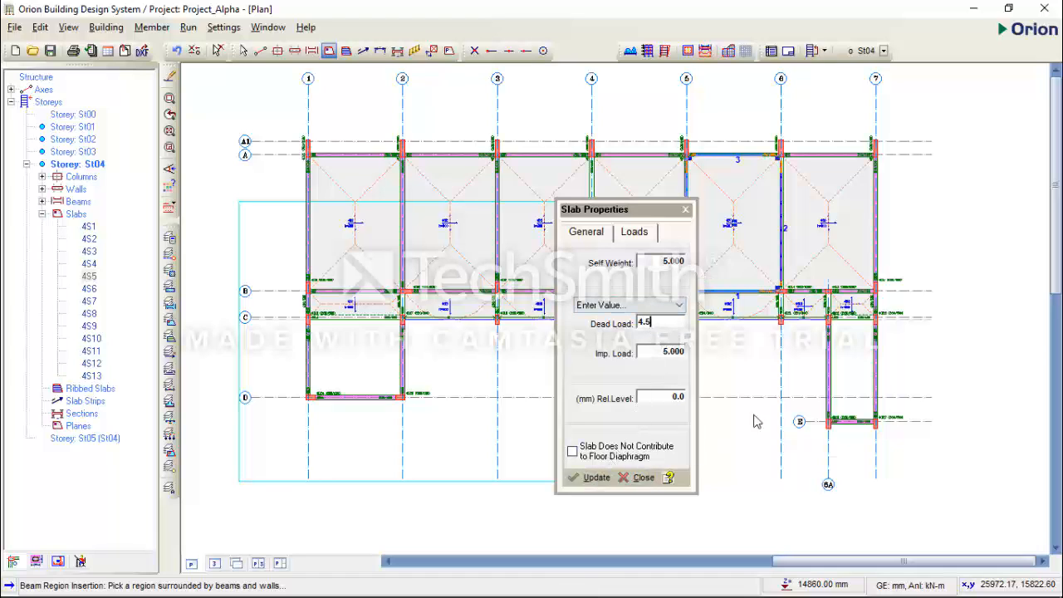
# Step: Save the project changes, set the dead load of the slab between axes 6-7 and A-B to 4.5, and clear the selection
pyautogui.click(831, 217)
pyautogui.rightClick(828, 205)
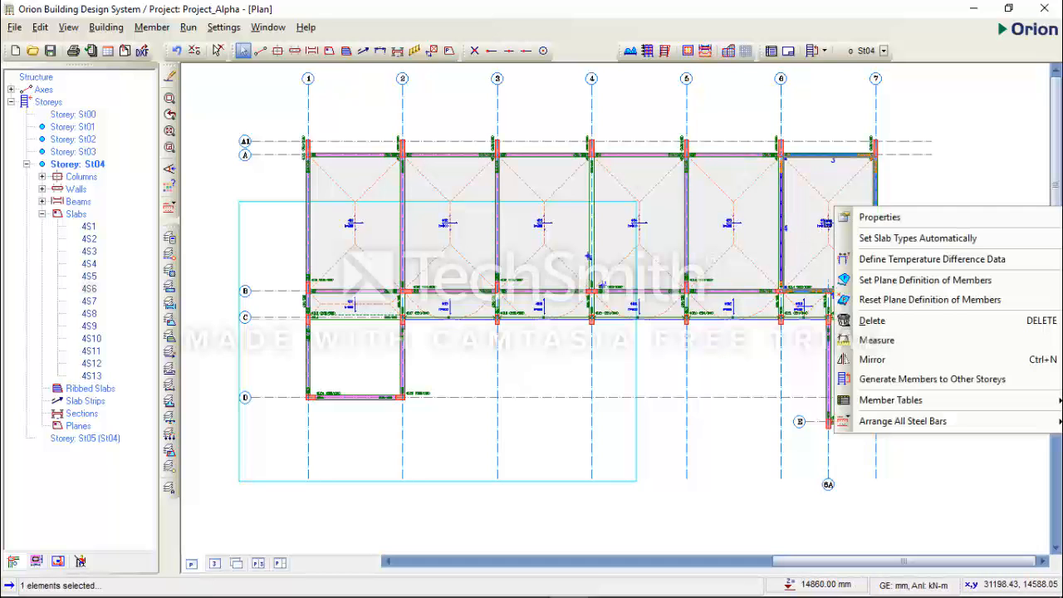
pyautogui.click(868, 217)
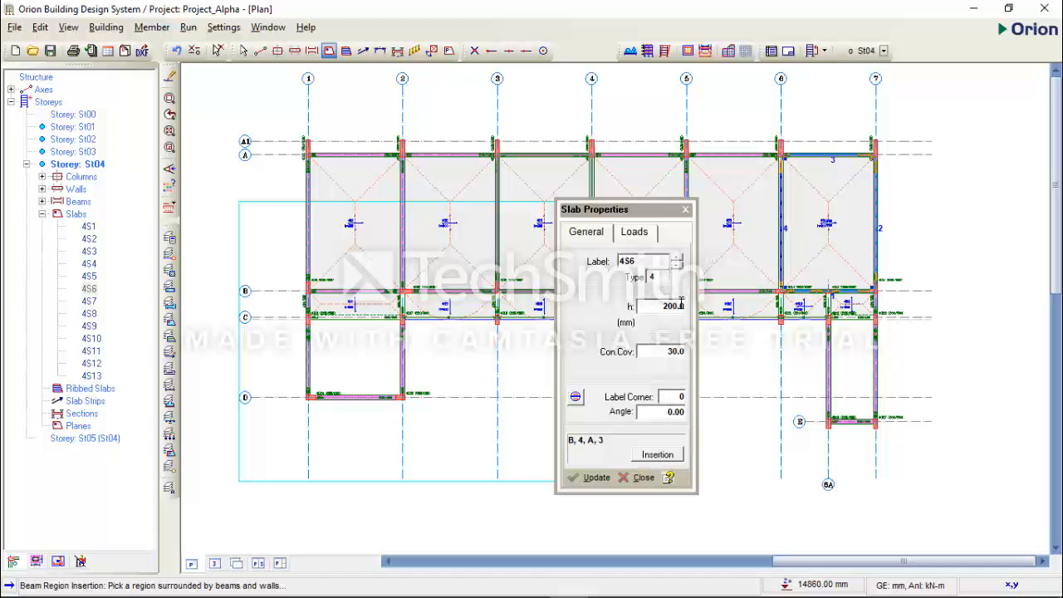
pyautogui.press('Escape')
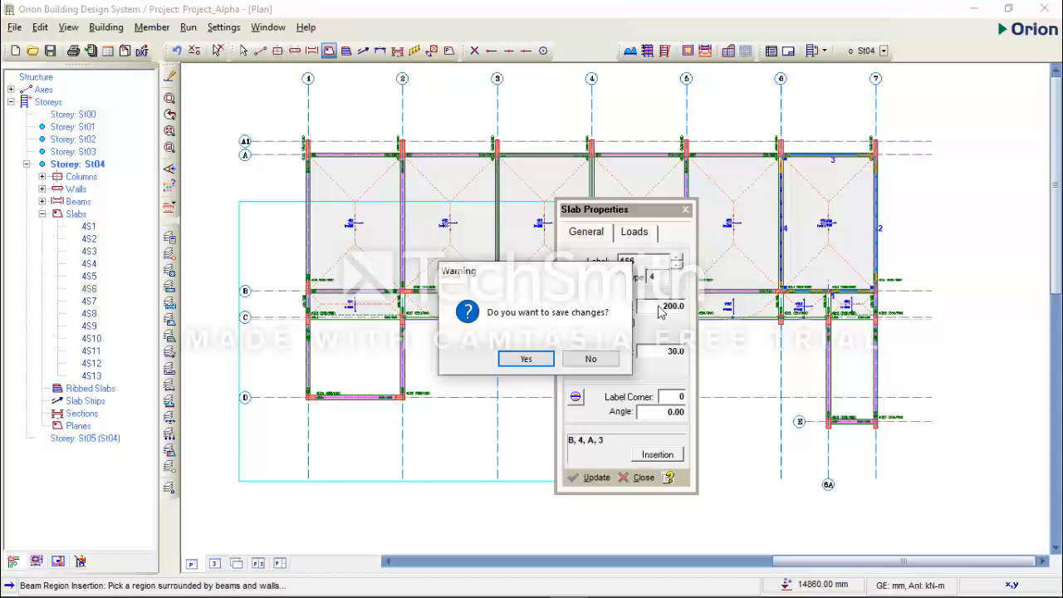
pyautogui.click(548, 359)
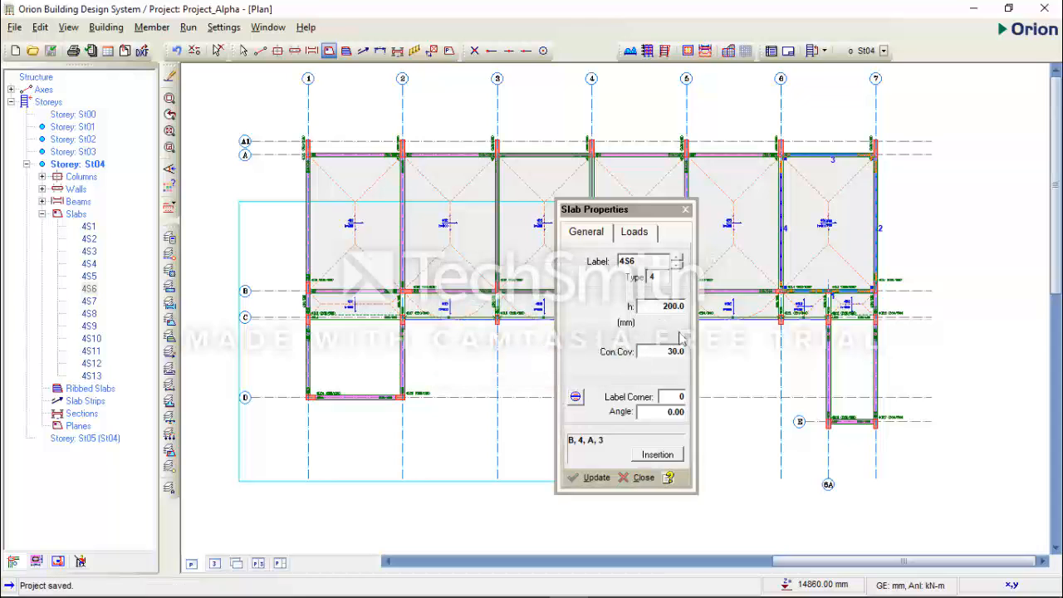
pyautogui.click(633, 233)
pyautogui.doubleClick(681, 323)
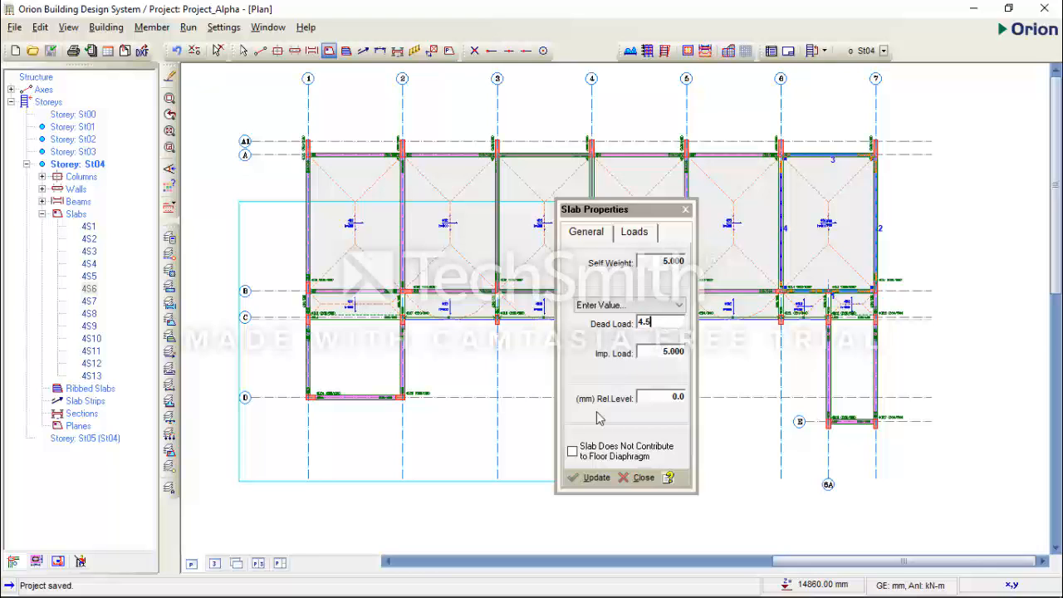
pyautogui.press('Tab')
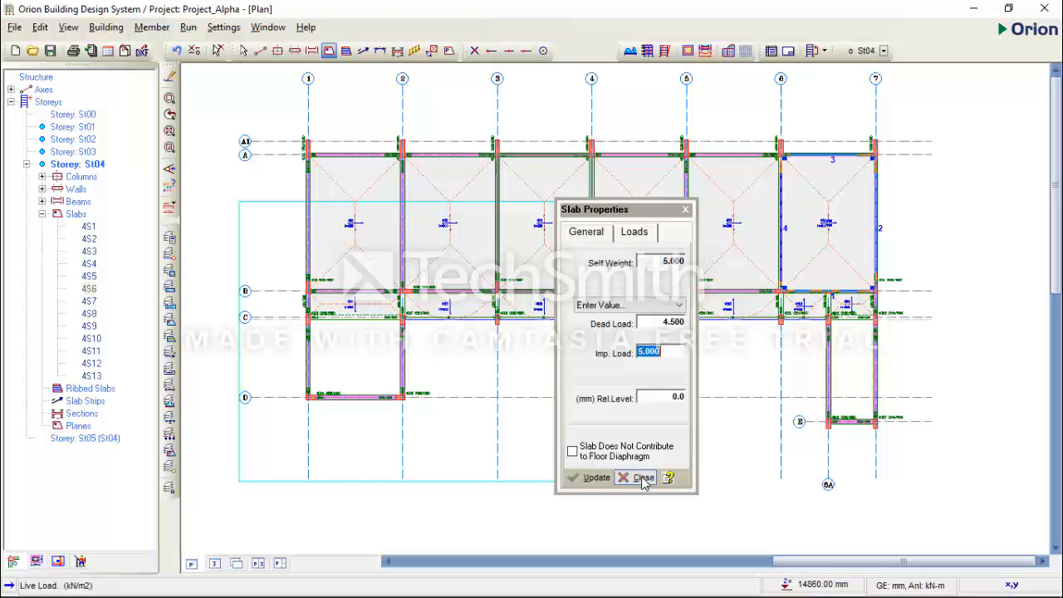
pyautogui.click(644, 478)
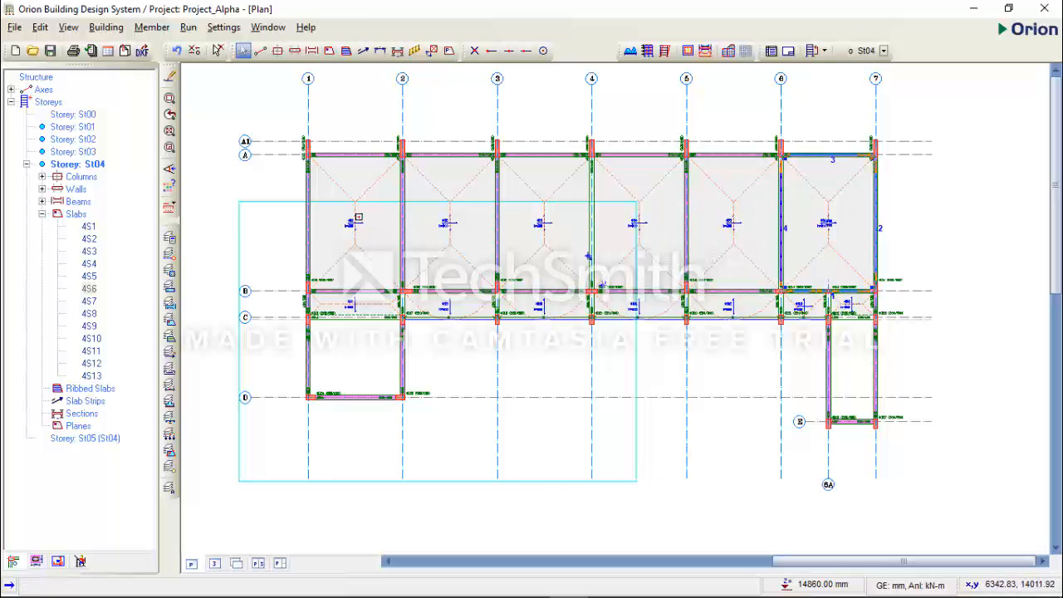
pyautogui.click(386, 229)
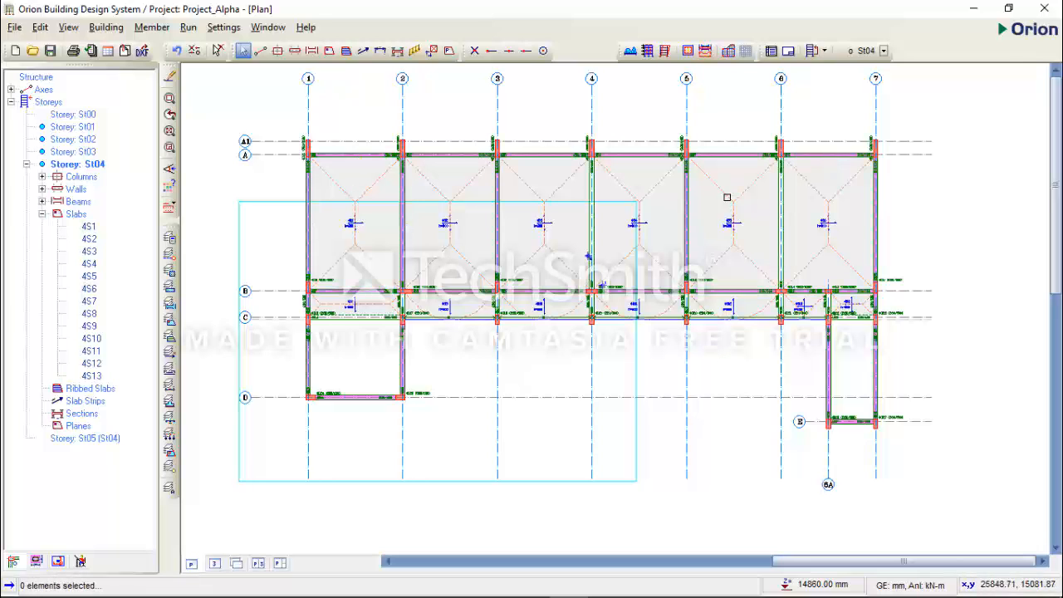
pyautogui.click(729, 198)
pyautogui.click(813, 203)
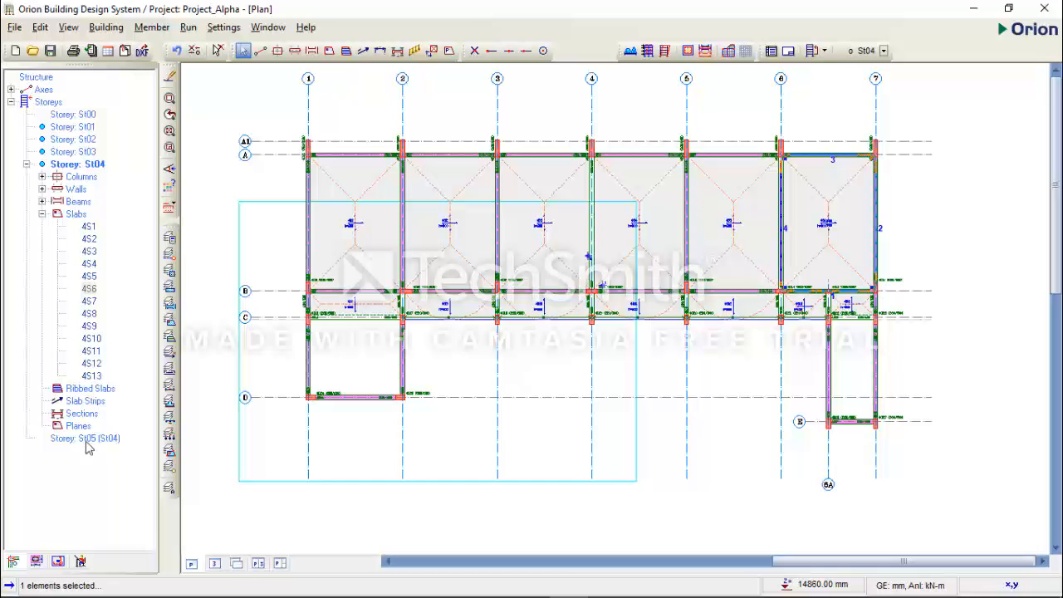
# Step: Start generating a storey, with storey 04 as the source and storey 05 as the target
pyautogui.click(49, 101)
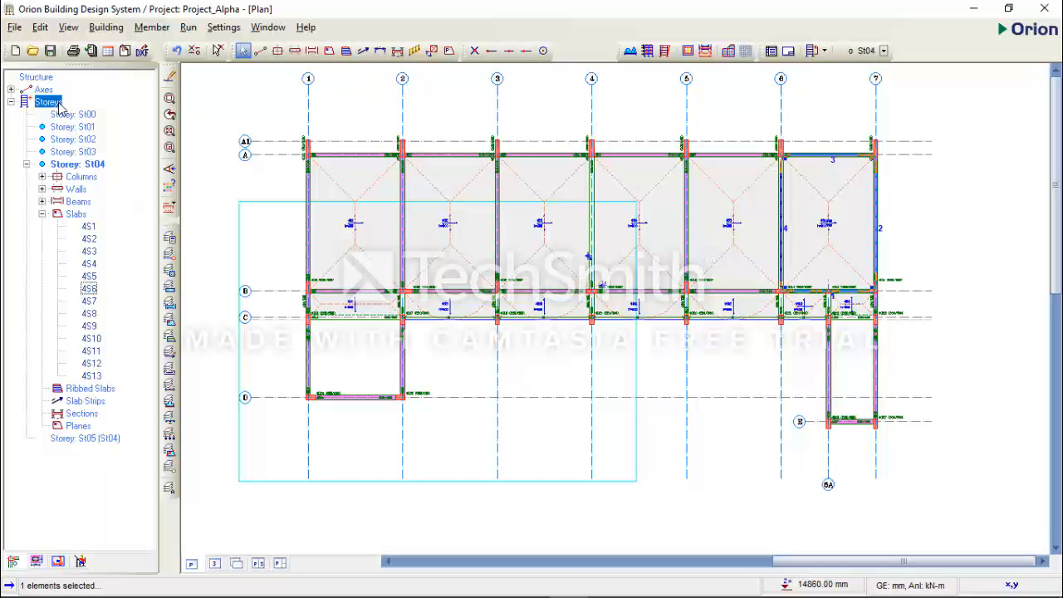
pyautogui.rightClick(60, 102)
pyautogui.click(109, 154)
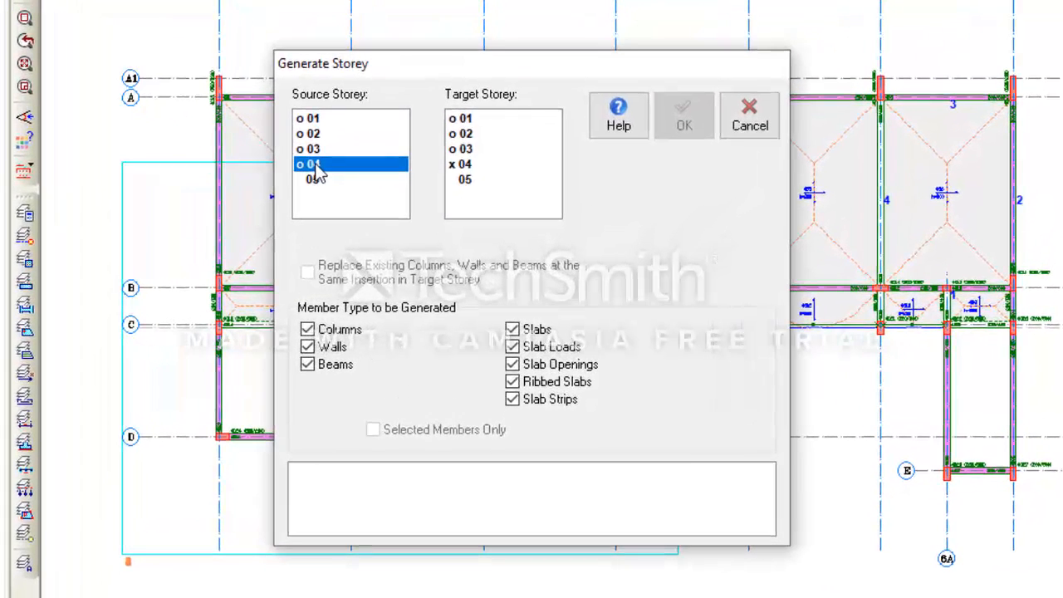
pyautogui.click(315, 165)
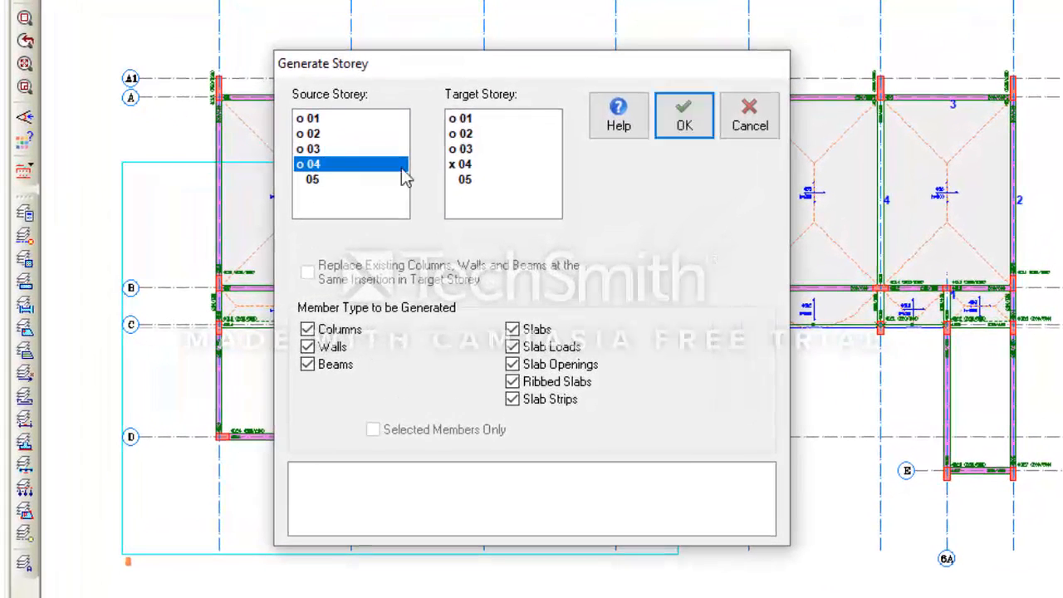
pyautogui.click(465, 180)
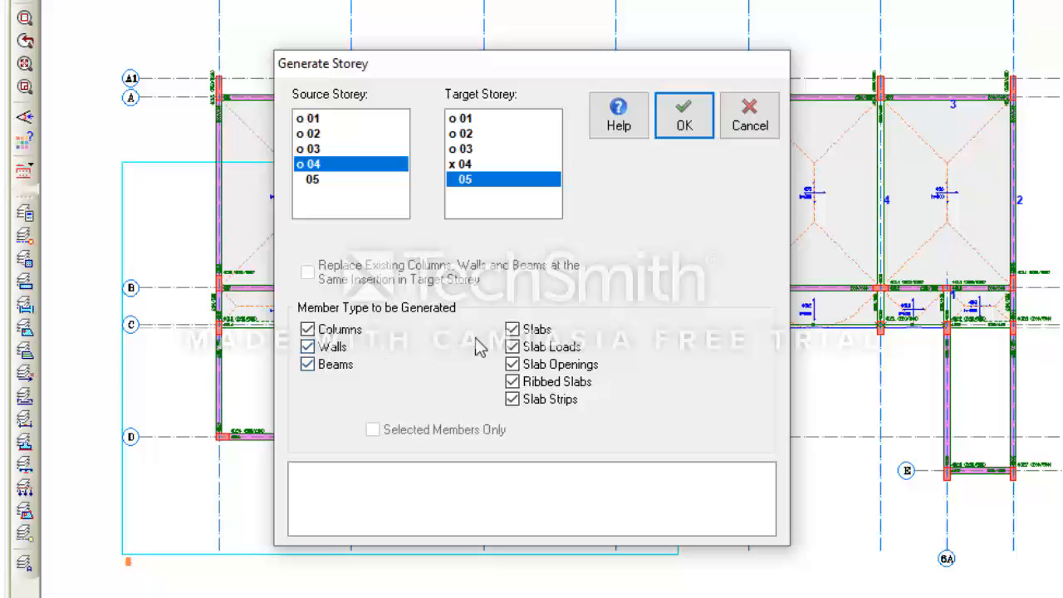
# Step: Exclude slabs, slab loads, slab openings, ribbed slabs and slab strips from the member types to generate for storey 05
pyautogui.click(513, 331)
pyautogui.moveTo(556, 64); pyautogui.dragTo(454, 67)
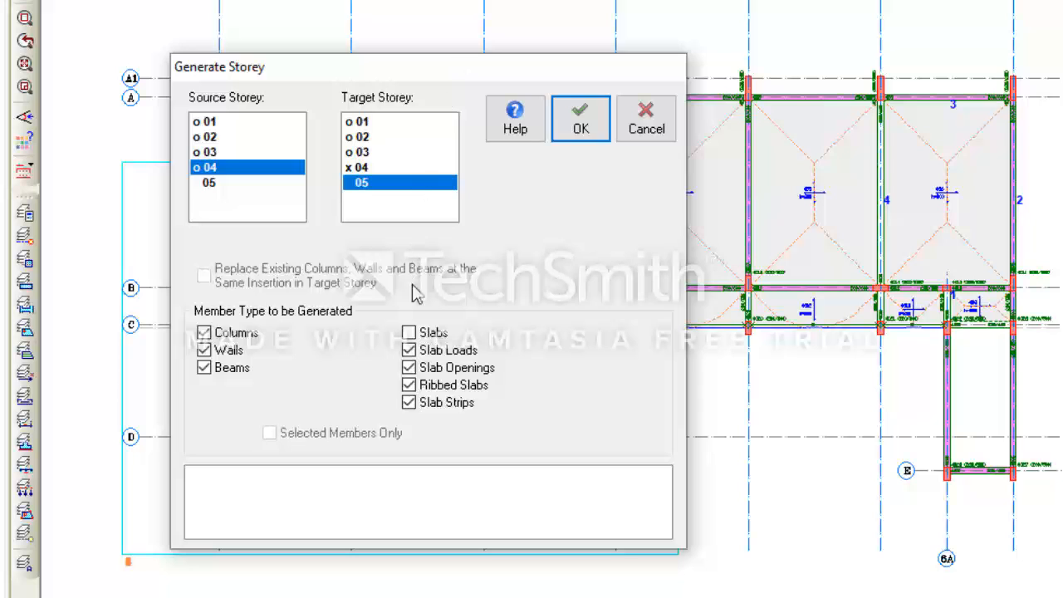
pyautogui.click(430, 358)
pyautogui.click(430, 367)
pyautogui.click(409, 387)
pyautogui.click(409, 402)
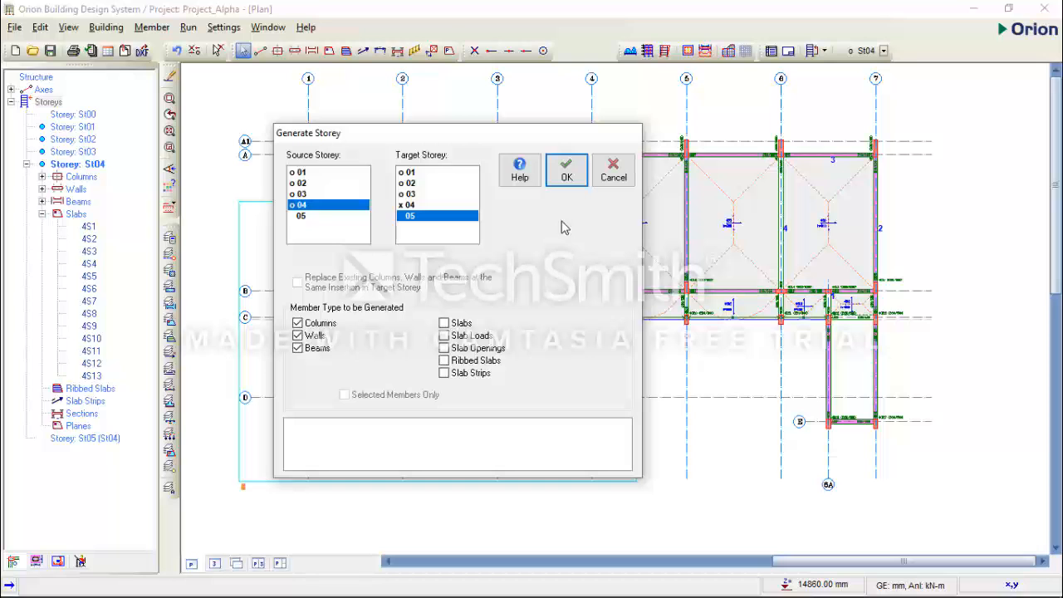
# Step: Generate storey 05 with only columns, walls and beams, close the generation dialog, and make St05 the active storey
pyautogui.click(570, 173)
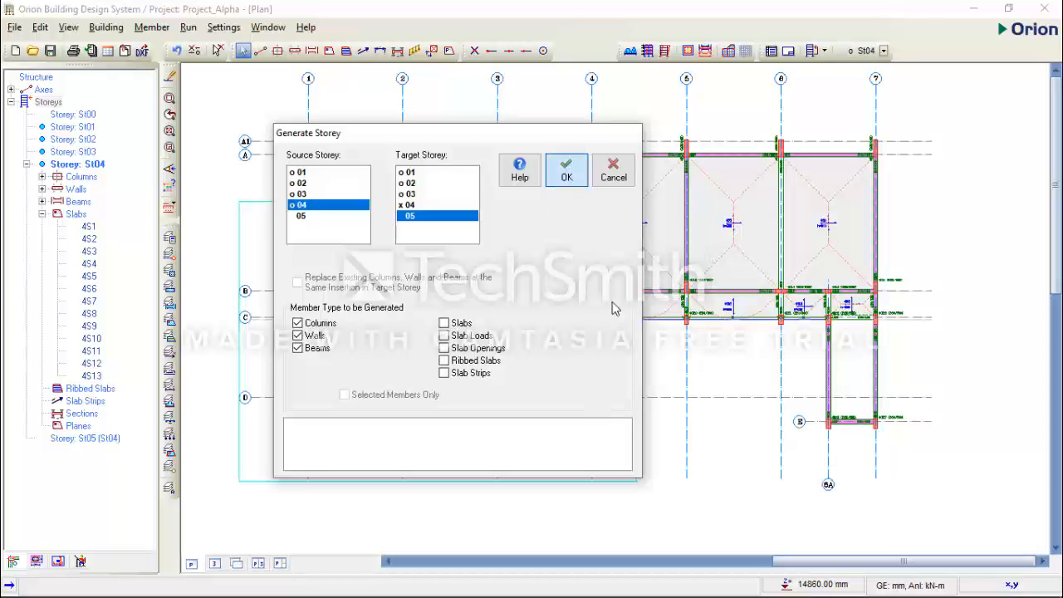
pyautogui.click(613, 170)
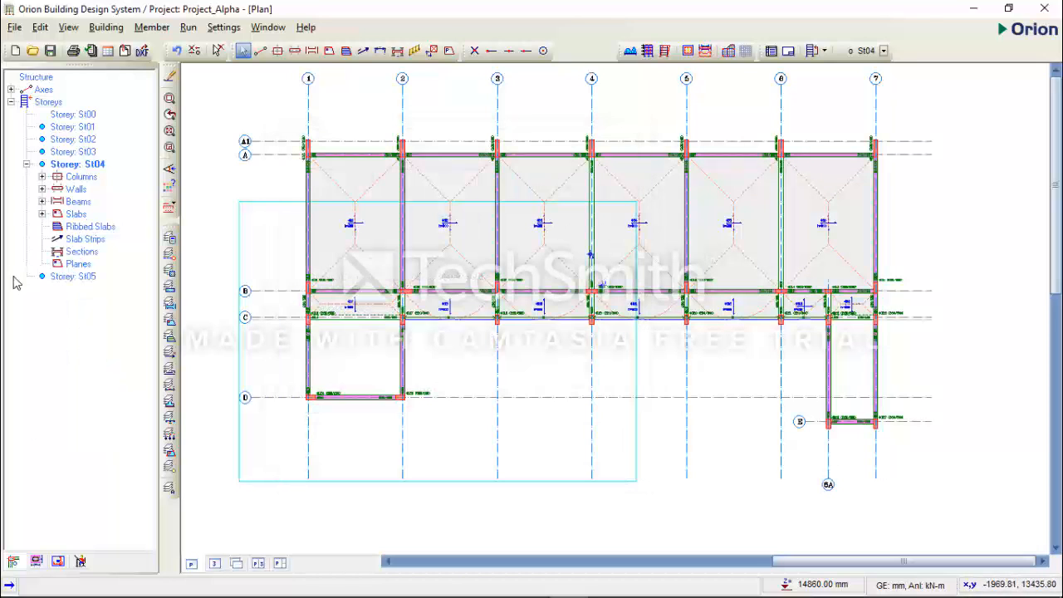
pyautogui.click(86, 278)
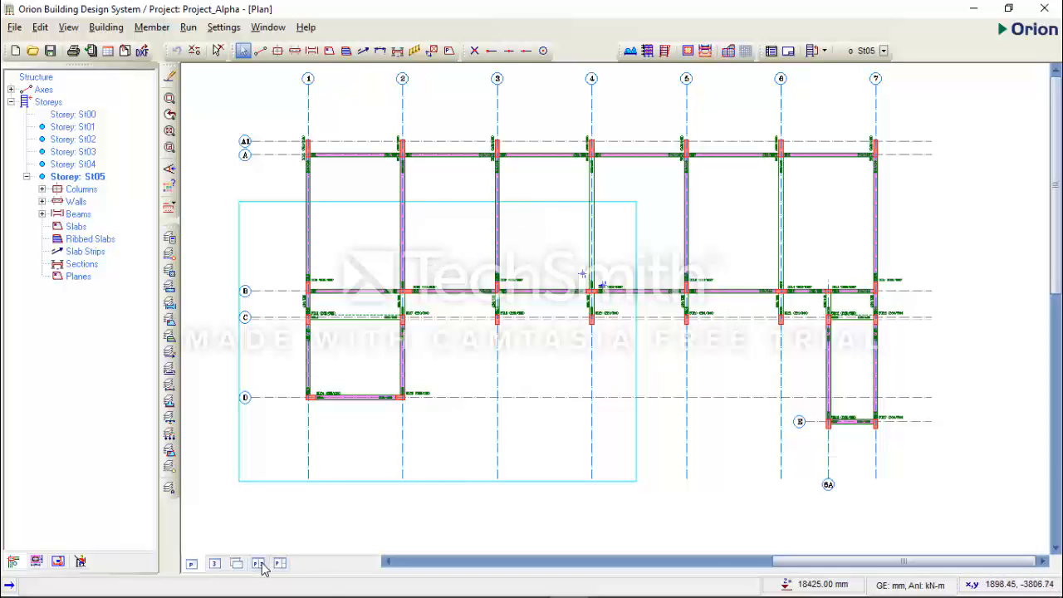
# Step: Inspect the building with its new top storey in 3D from several angles, and return to the St05 plan
pyautogui.click(215, 563)
pyautogui.moveTo(678, 406); pyautogui.dragTo(392, 194)
pyautogui.moveTo(670, 264); pyautogui.dragTo(631, 353)
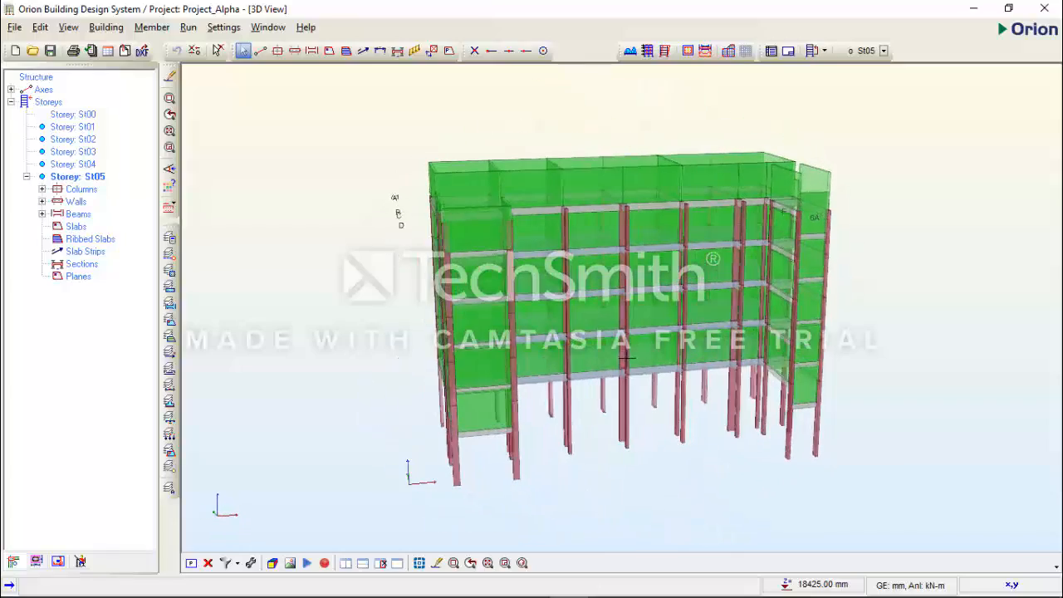
pyautogui.moveTo(896, 326); pyautogui.dragTo(795, 270)
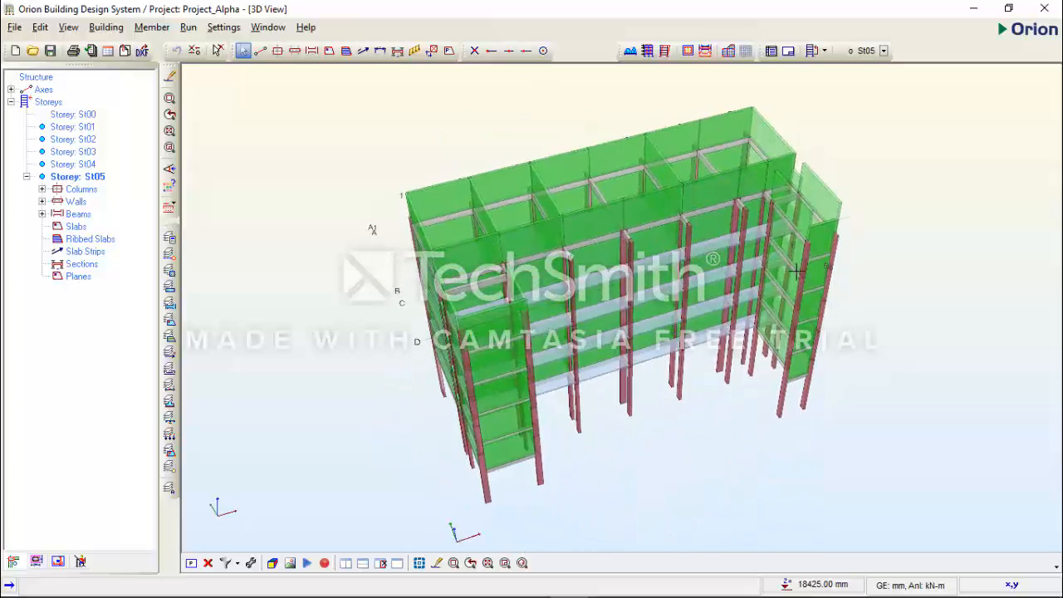
pyautogui.moveTo(801, 398); pyautogui.dragTo(734, 315)
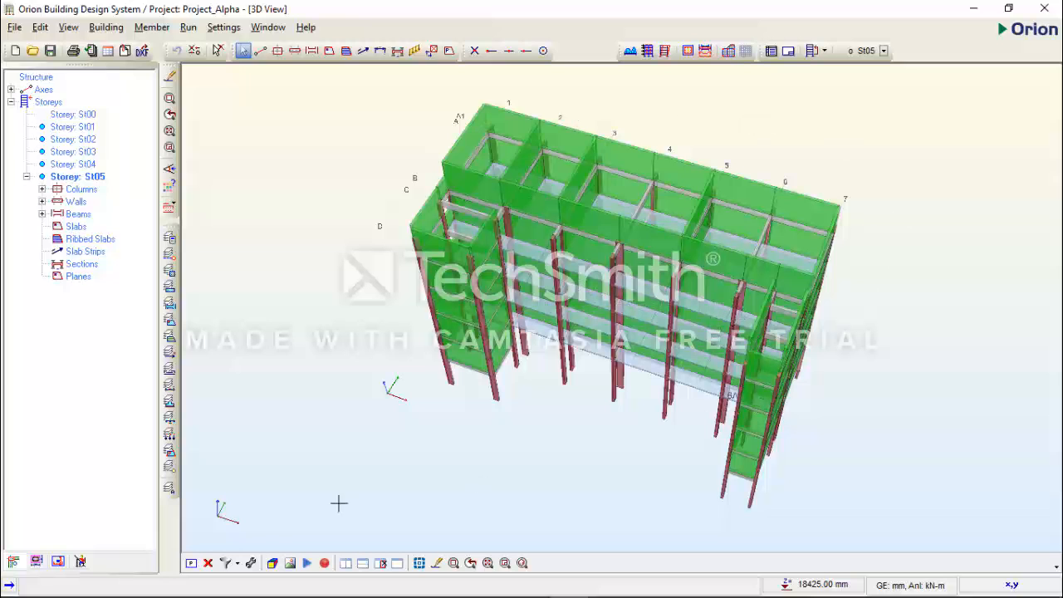
pyautogui.click(208, 564)
pyautogui.scroll(4, 526, 288)
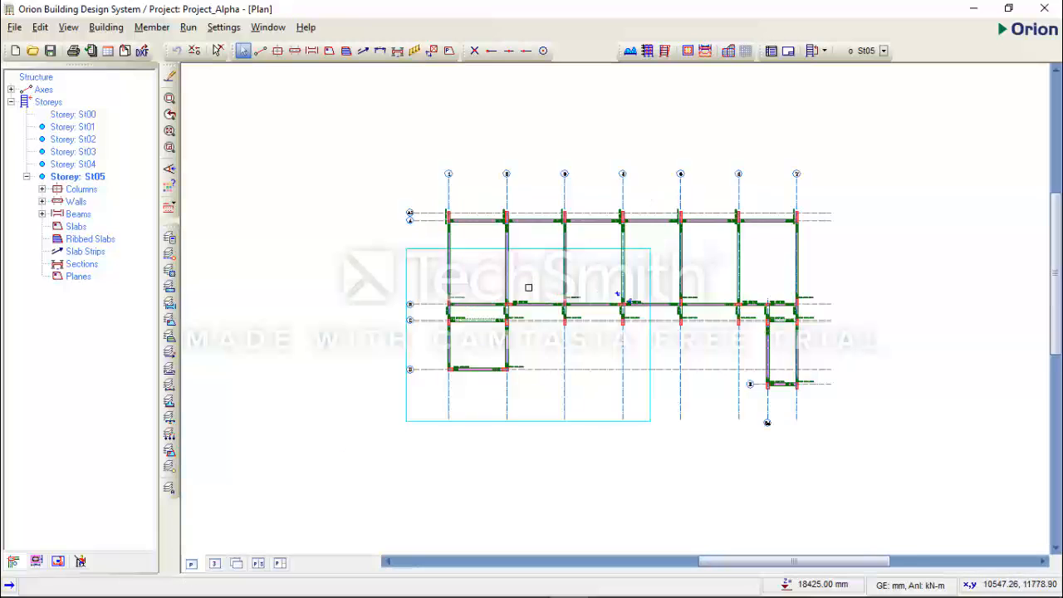
pyautogui.scroll(-2, 457, 241)
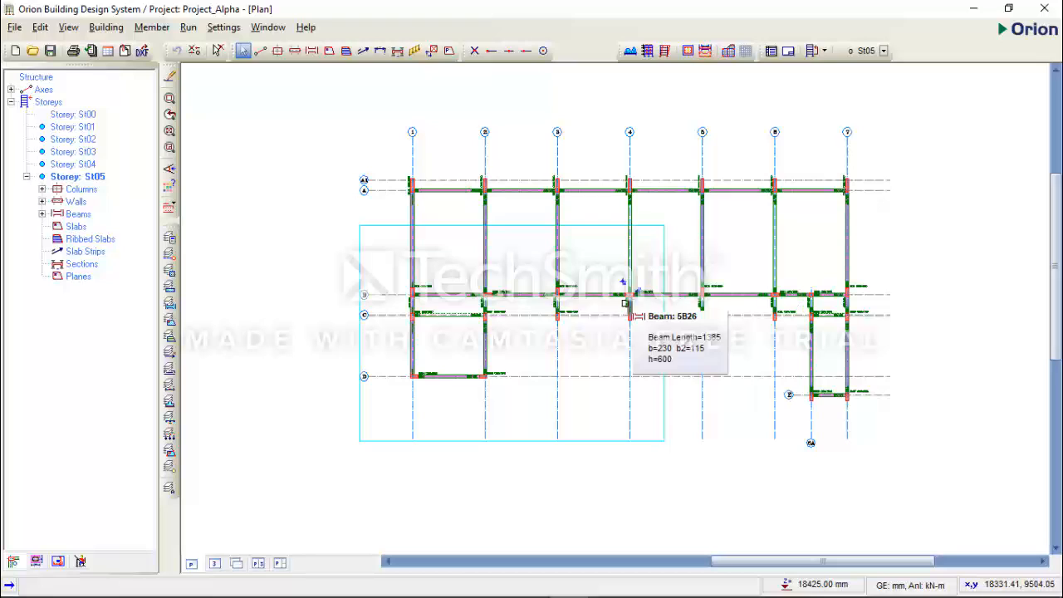